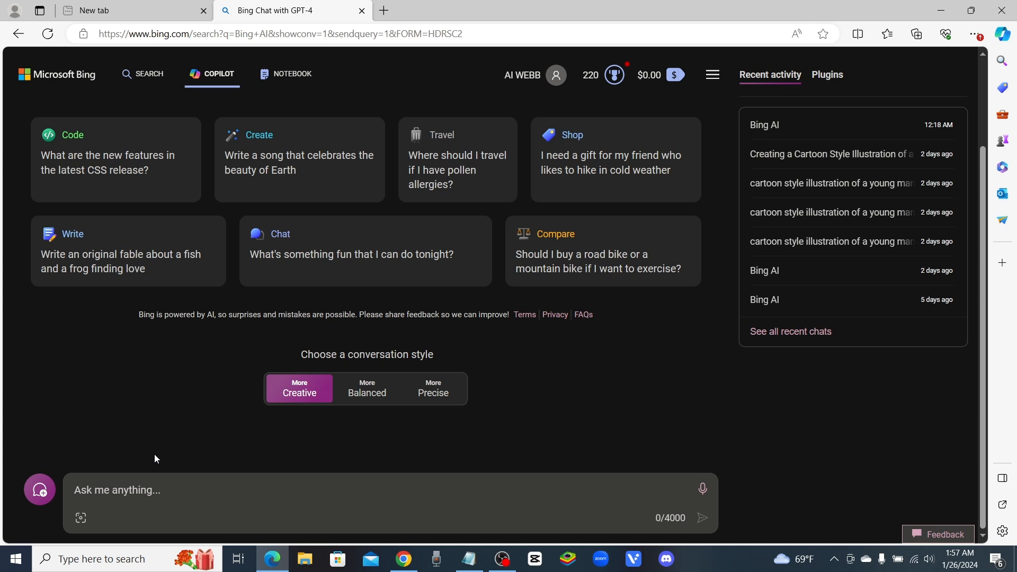
- Paste and submit the image prompt for a photo-realistic close-up of an excited young woman with freckles and glasses in her YouTuber bedroom
right_click(117, 488)
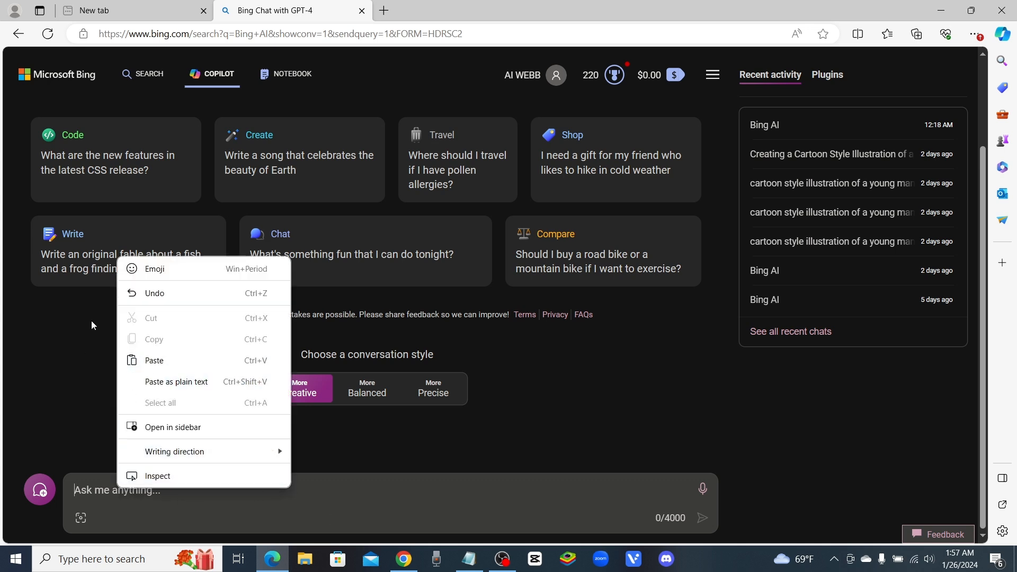
click(186, 361)
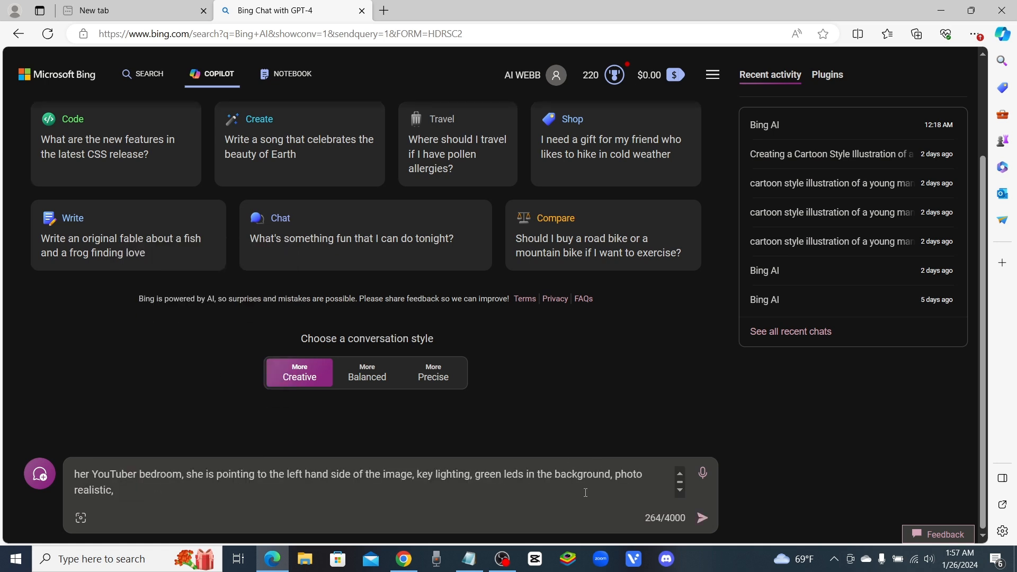
click(702, 517)
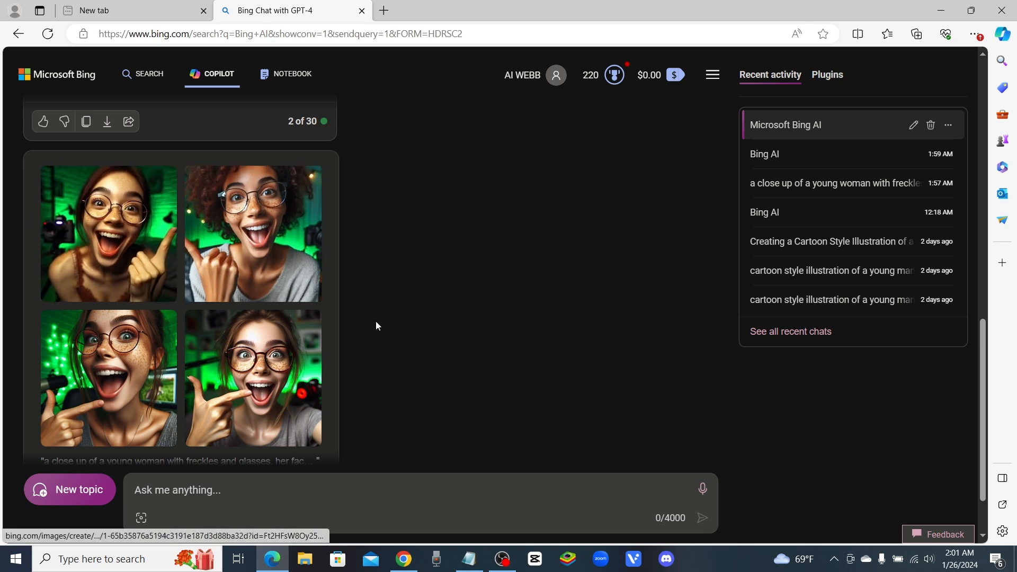
- Compare the four generated images at full size and download the first one, showing the woman in front of the camera
click(119, 241)
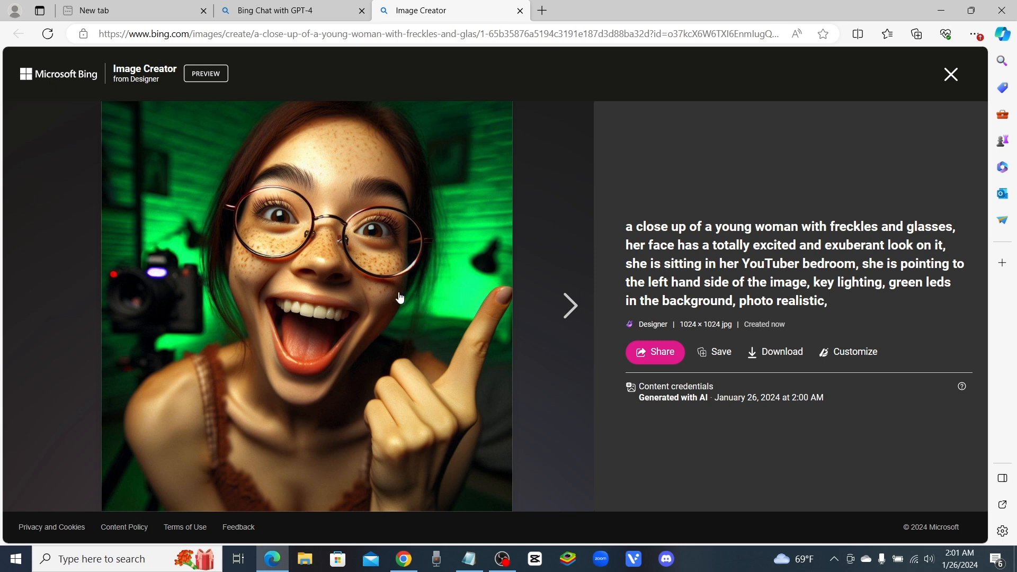
click(562, 305)
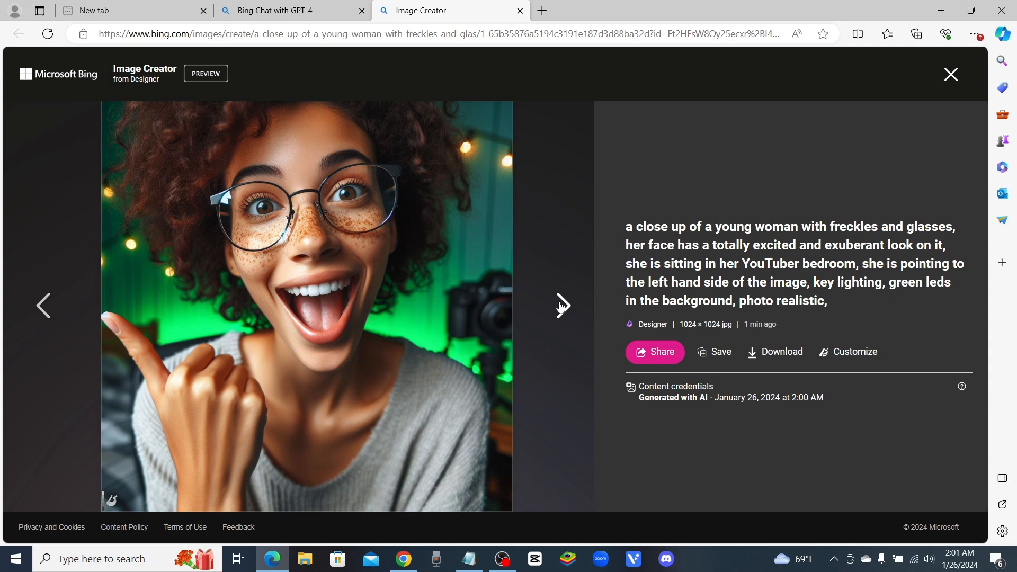
click(566, 309)
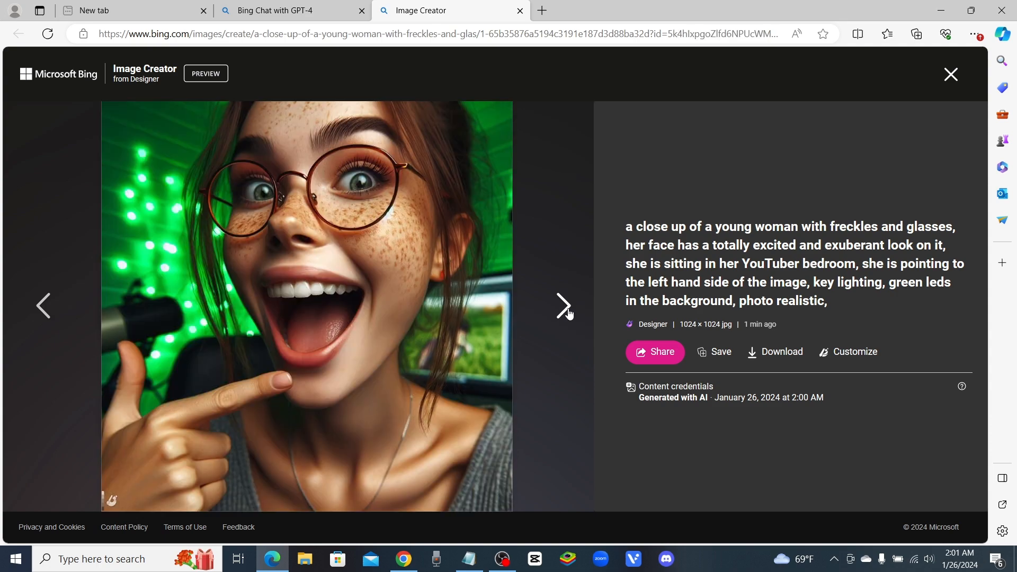
click(560, 307)
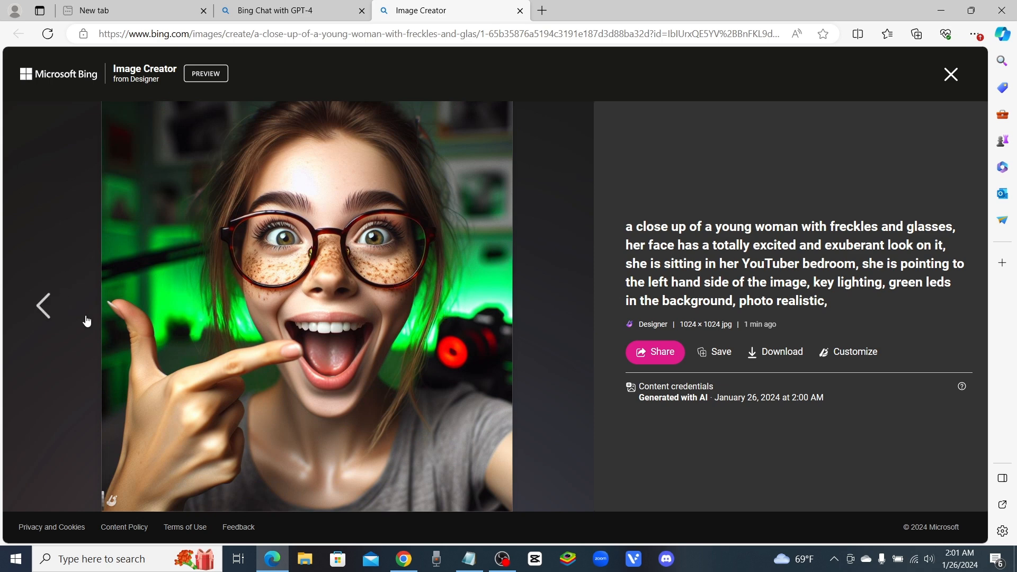
click(50, 306)
click(50, 306)
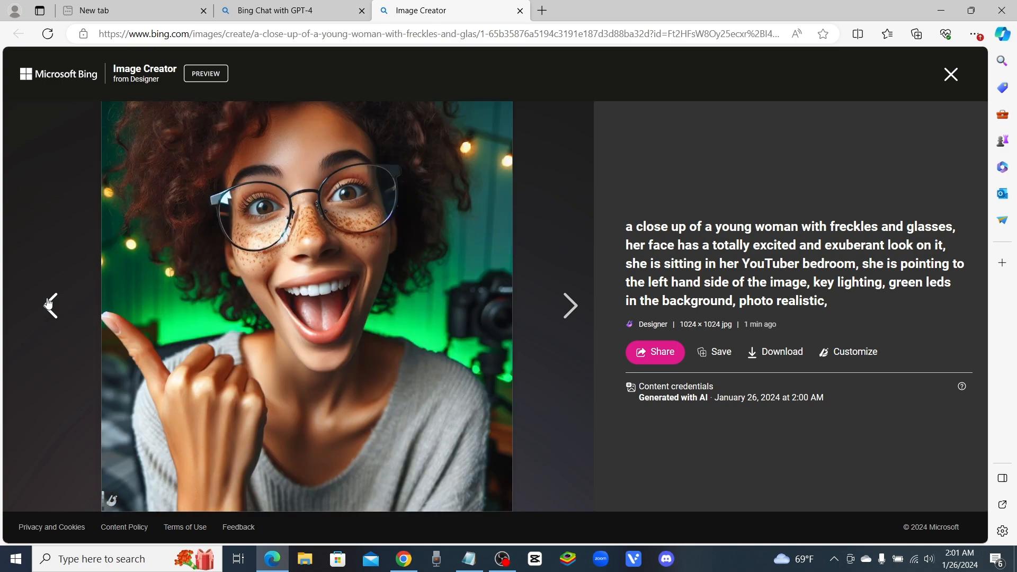
click(50, 306)
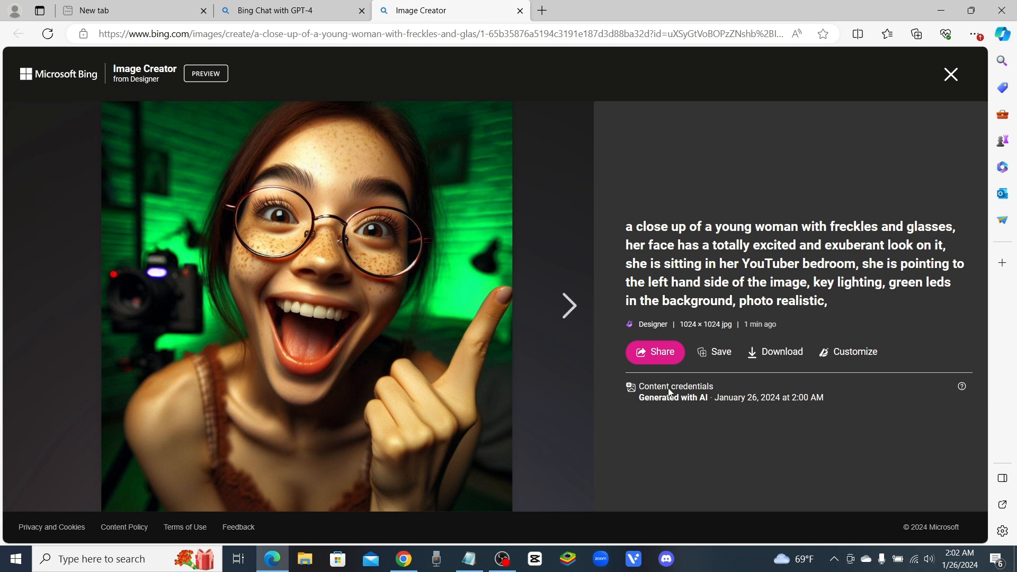
click(781, 352)
- Switch to Clipdrop in Chrome, open the Uncrop tool and upload the newly downloaded image
click(404, 560)
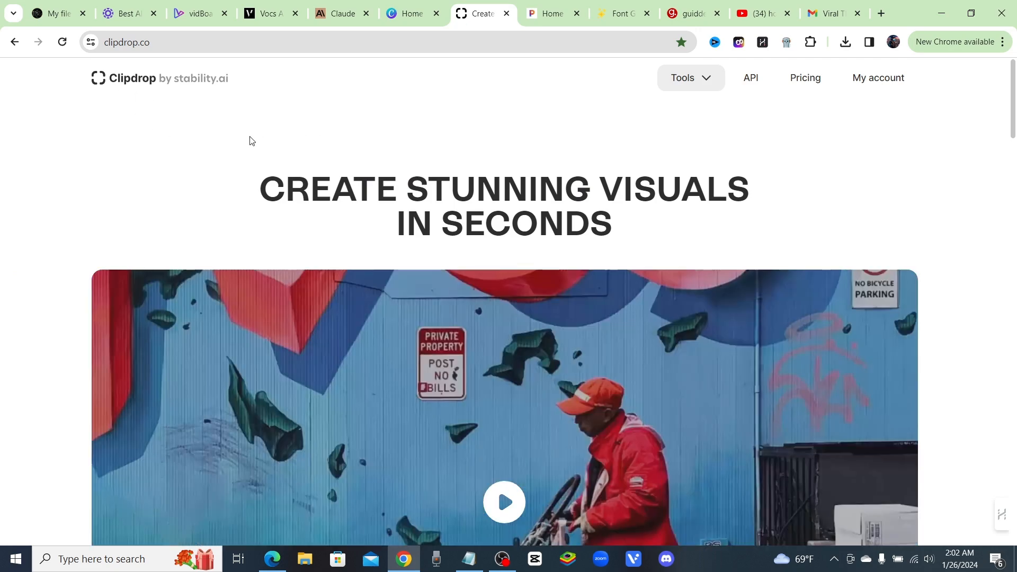
scroll(82, 208, down, 17)
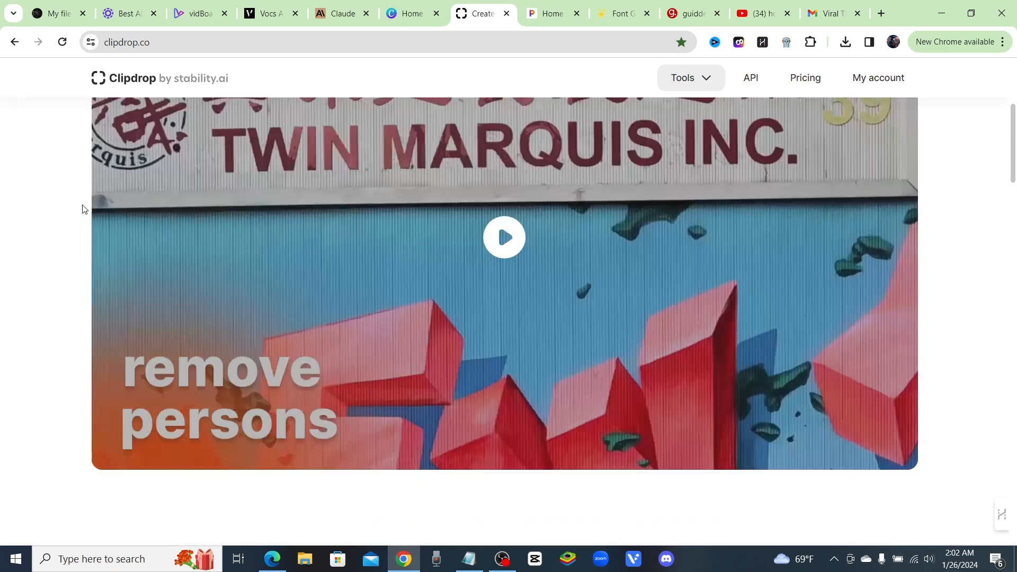
scroll(98, 210, down, 1)
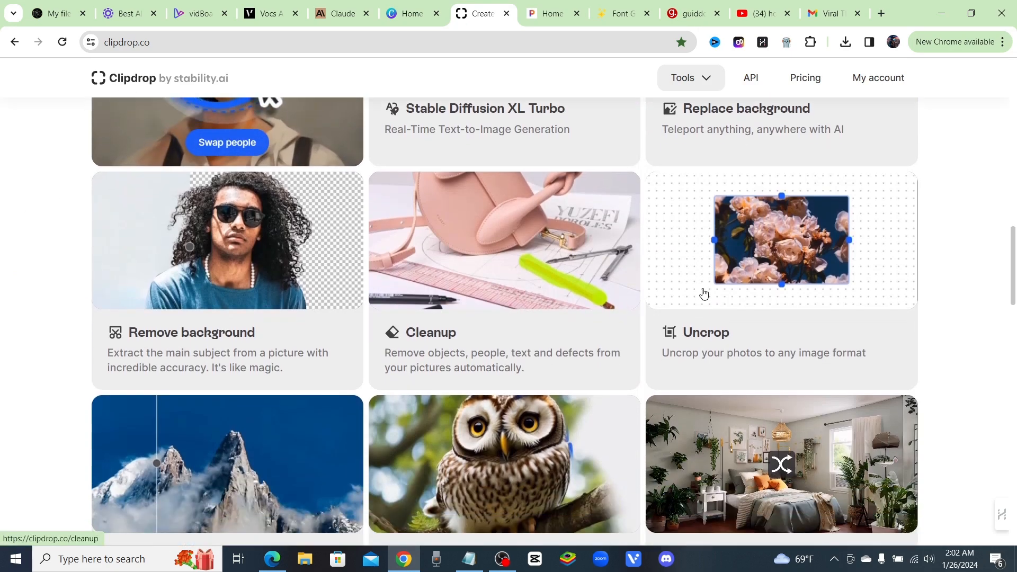
click(795, 303)
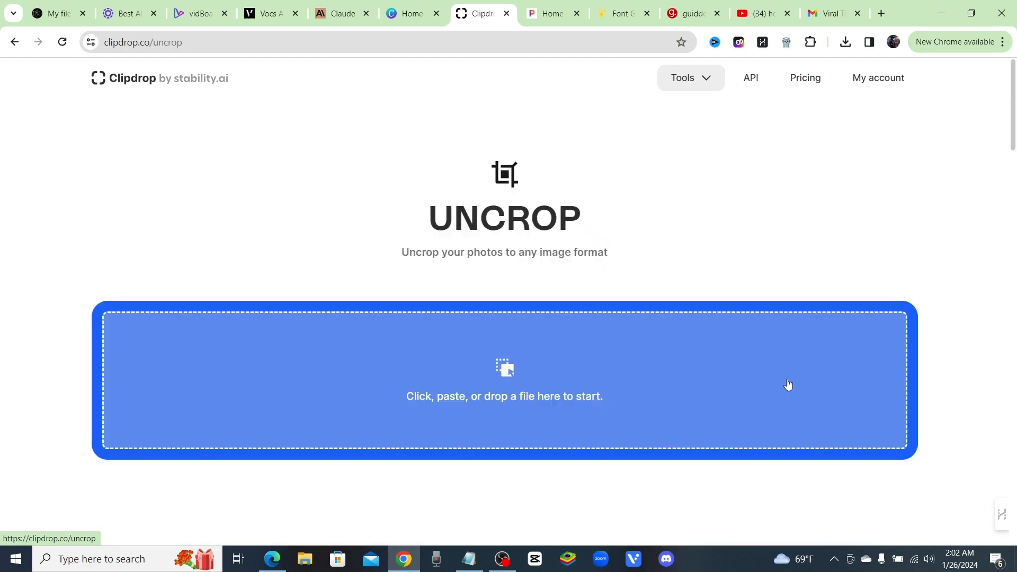
scroll(366, 314, down, 2)
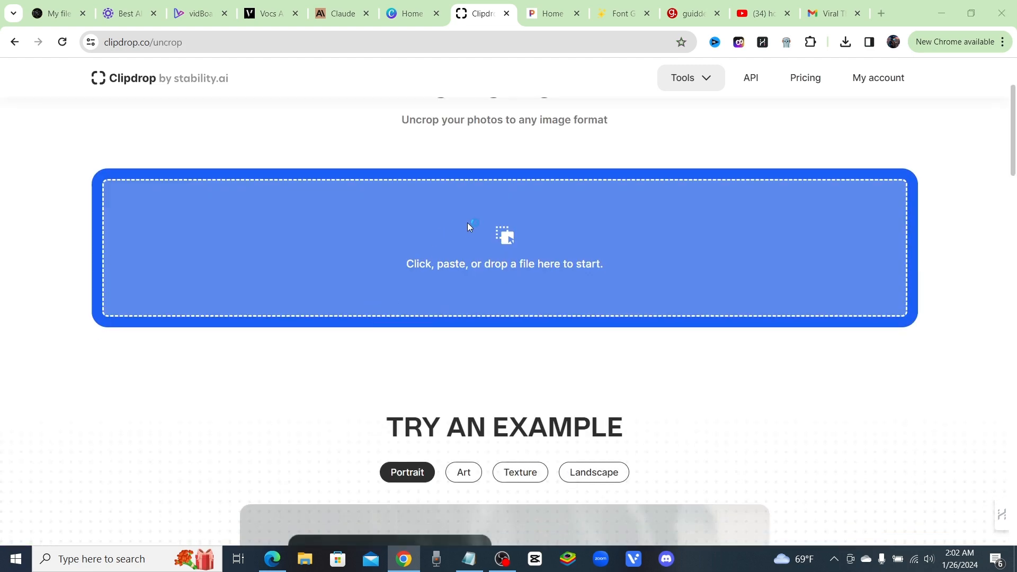
click(469, 227)
click(212, 109)
click(399, 296)
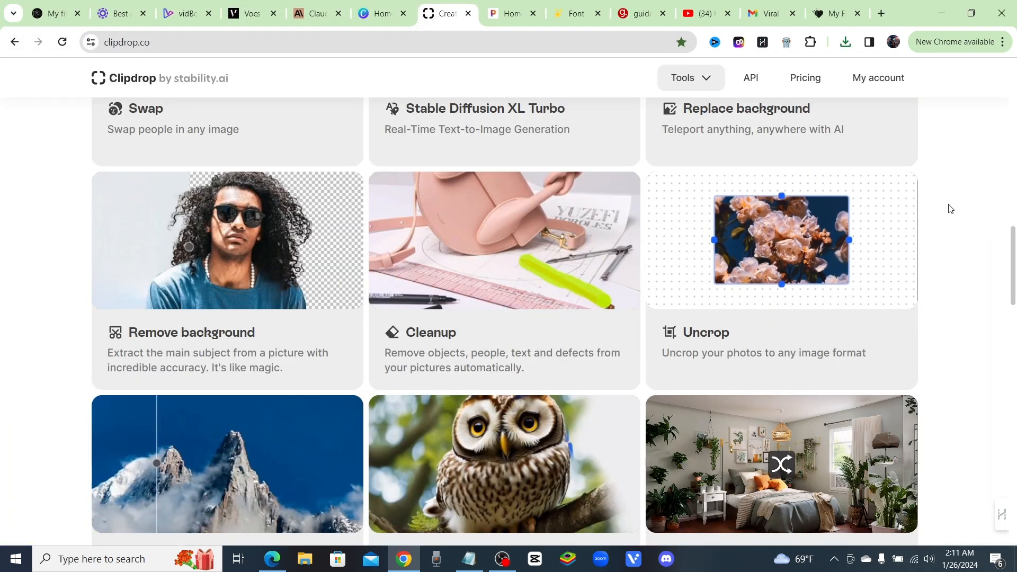
- Look over the Clipdrop tool collection and open the Uncrop page again
scroll(978, 221, down, 1)
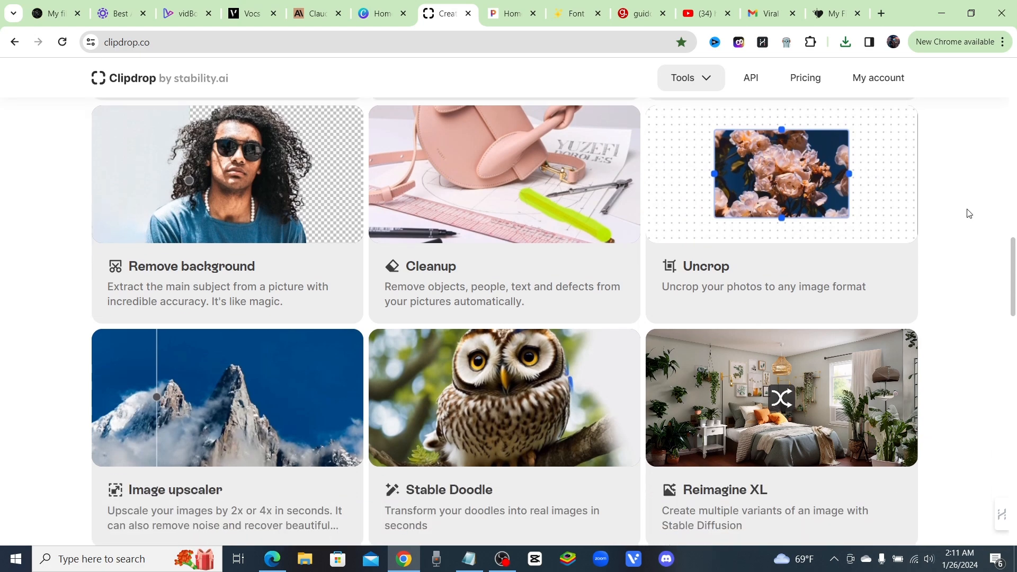
scroll(1013, 273, up, 3)
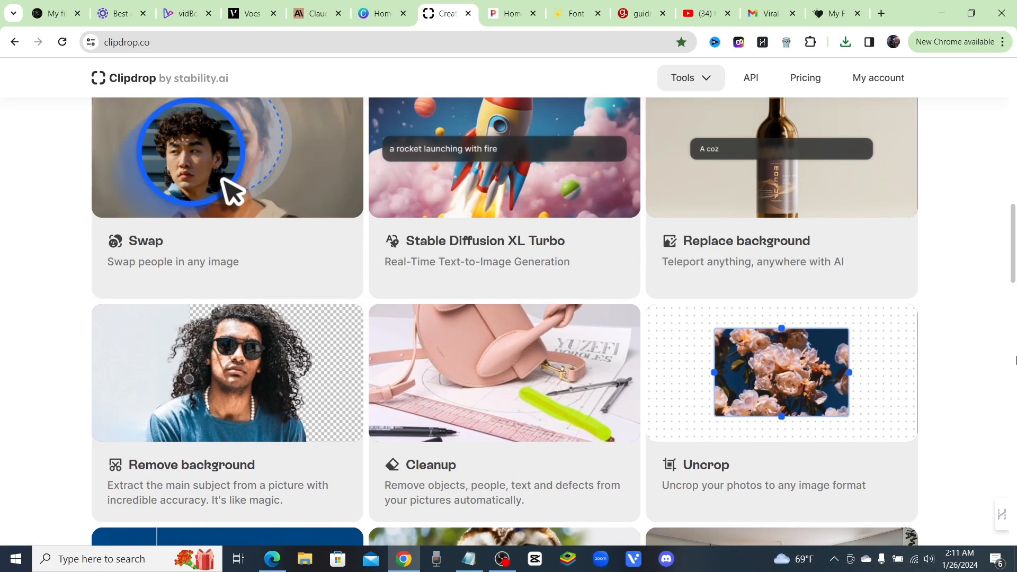
scroll(958, 354, down, 2)
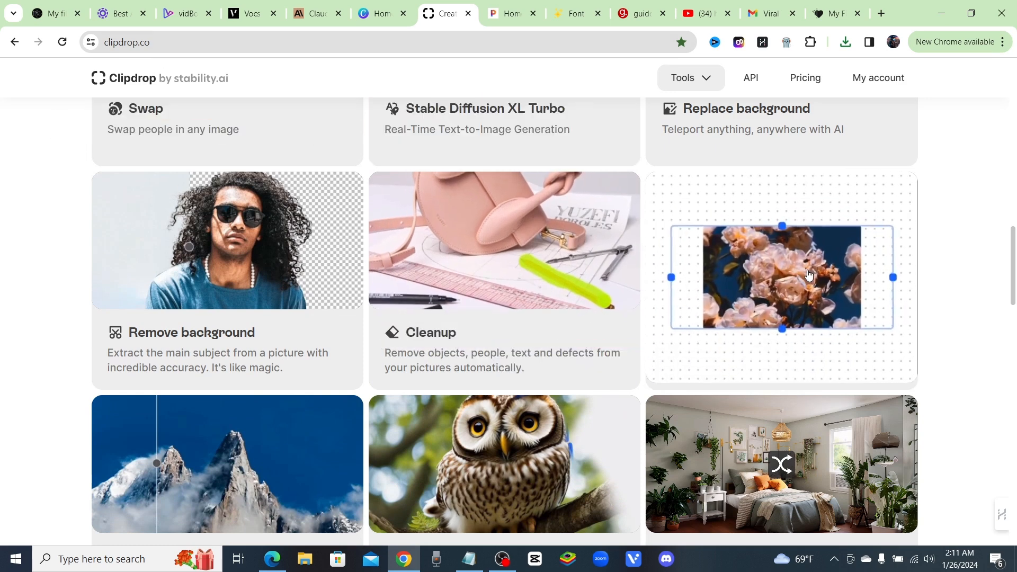
click(846, 286)
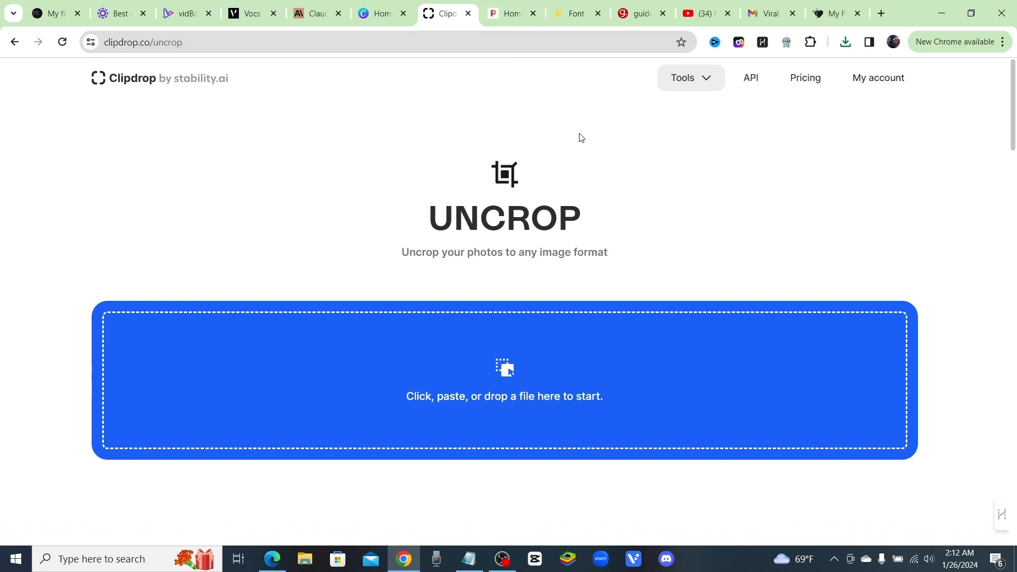
- Switch to Canva and create a new blank YouTube Thumbnail design
click(380, 15)
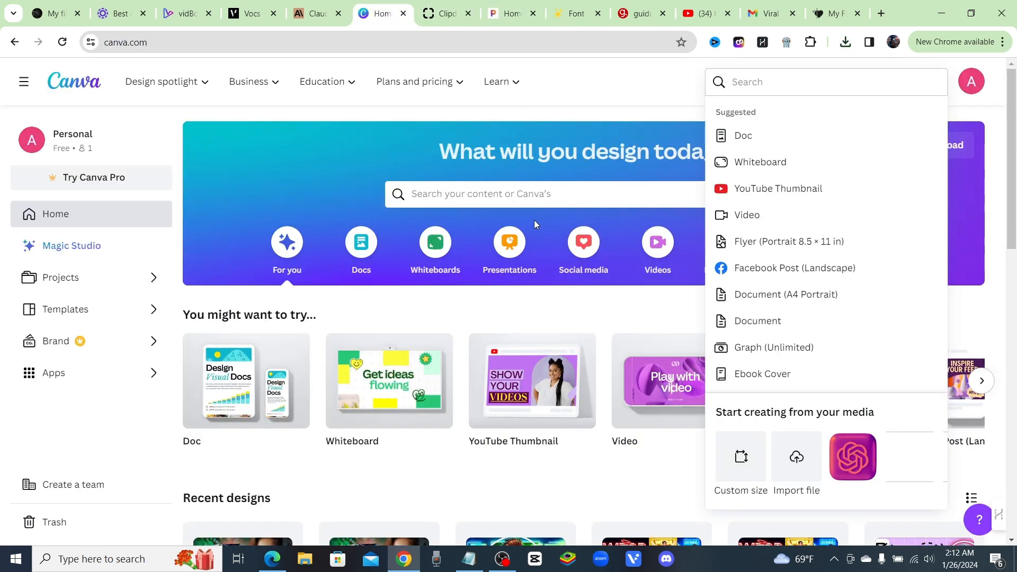
click(685, 93)
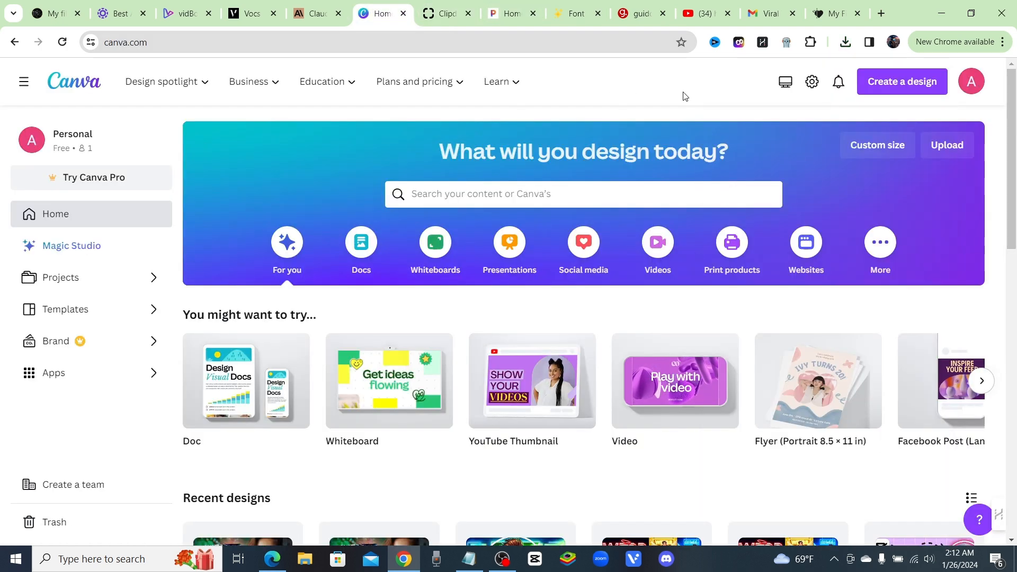
click(931, 87)
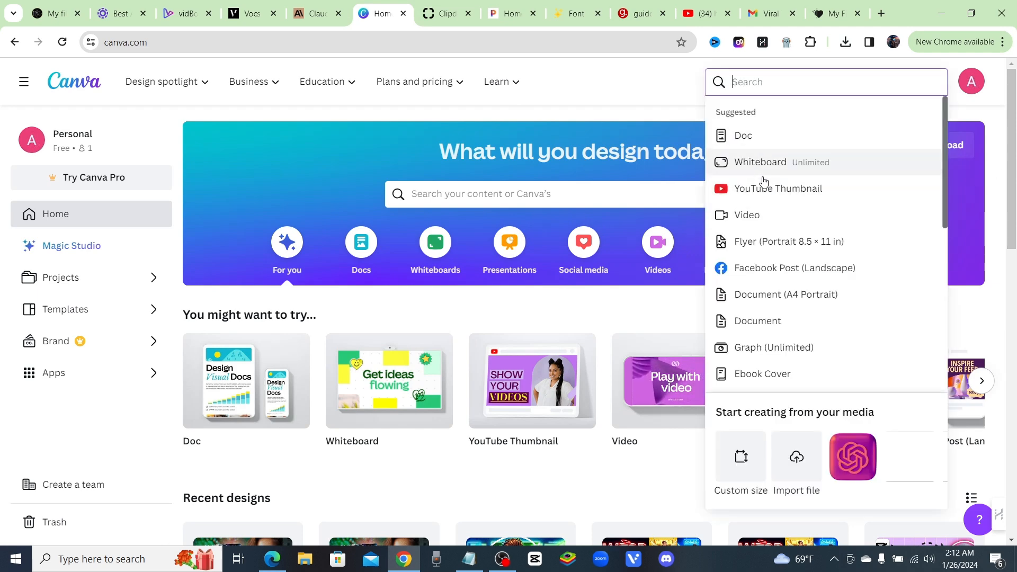
click(810, 188)
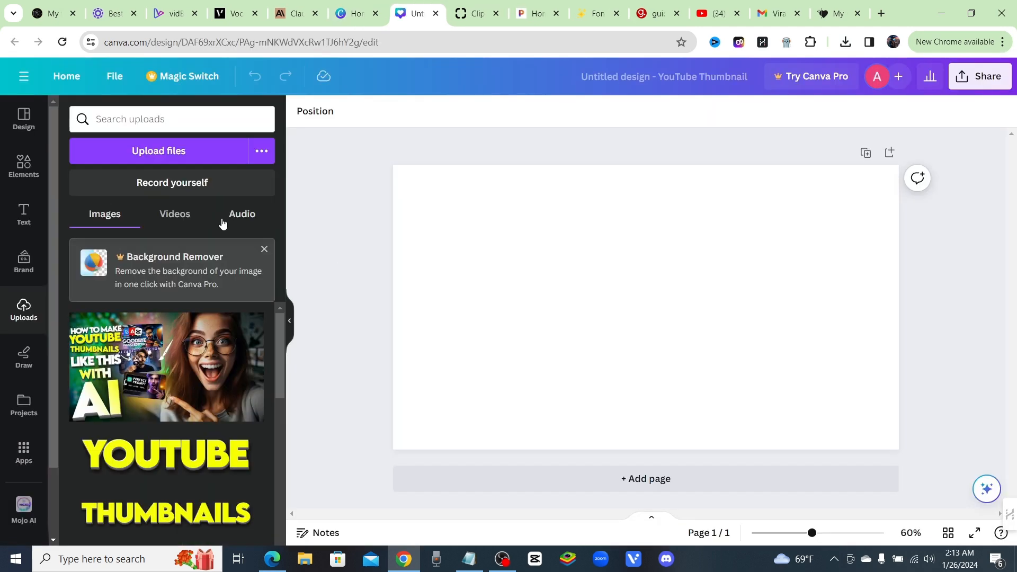
- Upload the "download" JPG from the Downloads folder and place it on the page so it fills the whole canvas
click(176, 155)
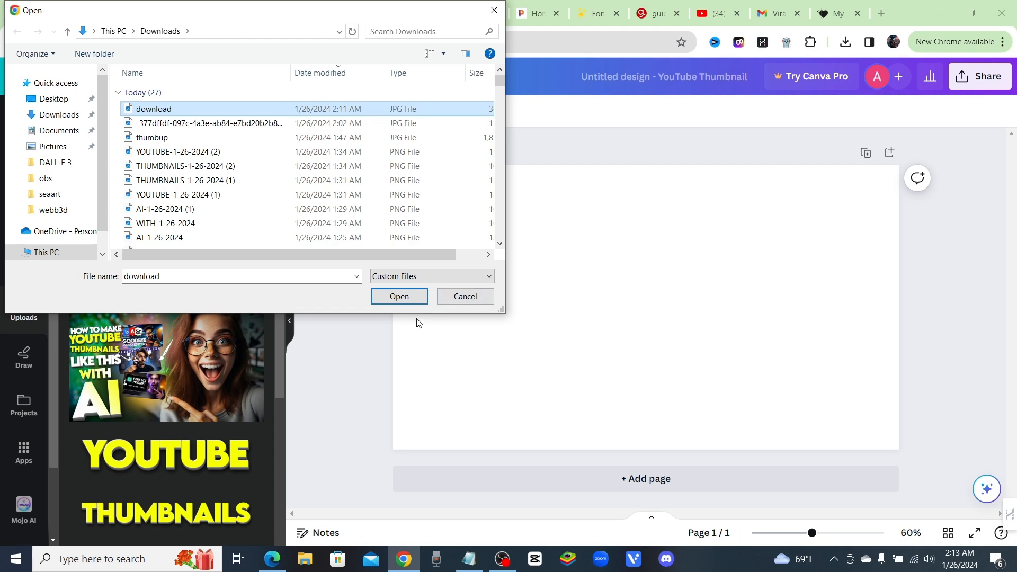
click(399, 296)
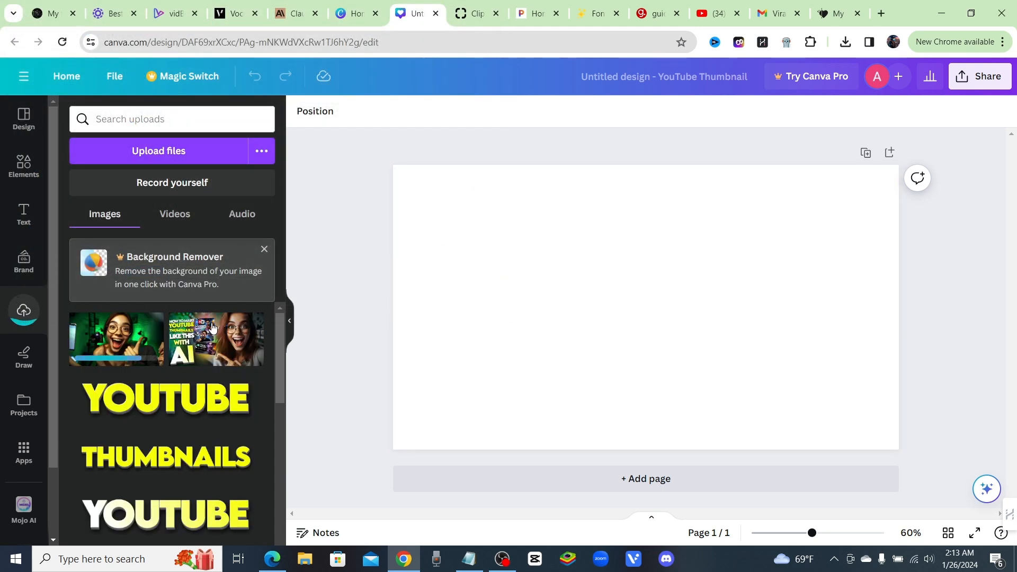
click(117, 342)
drag(728, 329, 639, 279)
drag(729, 351, 895, 461)
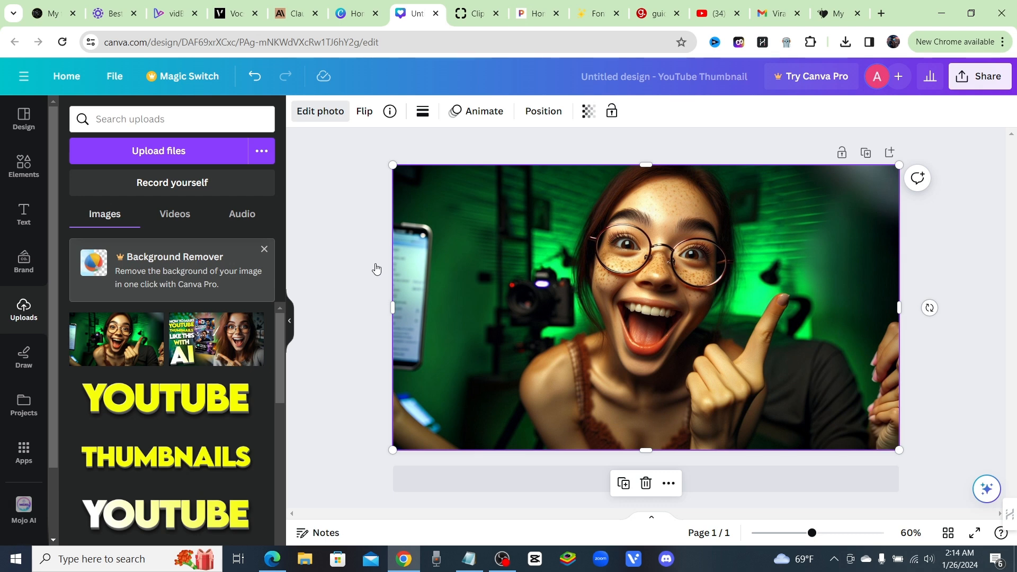
- Open the Blur effect for the photo and set the blur brush to size 83 with intensity 7
click(325, 112)
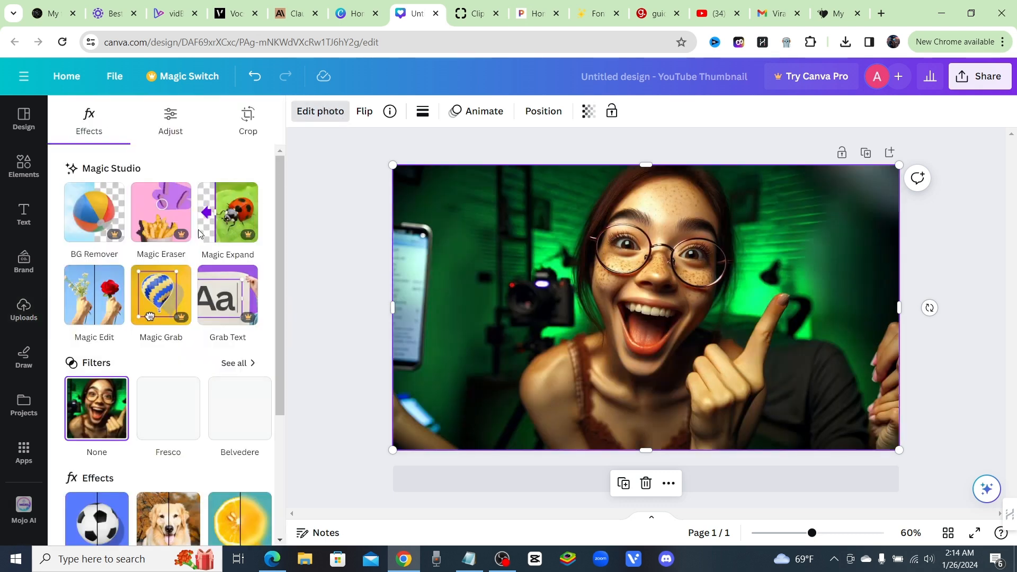
scroll(141, 370, down, 1)
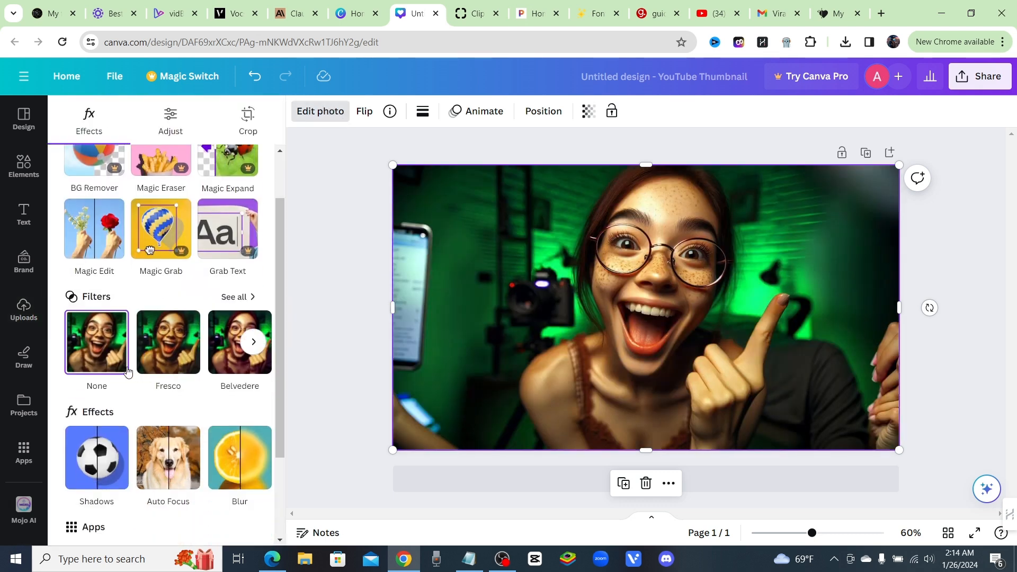
scroll(217, 377, down, 2)
click(248, 364)
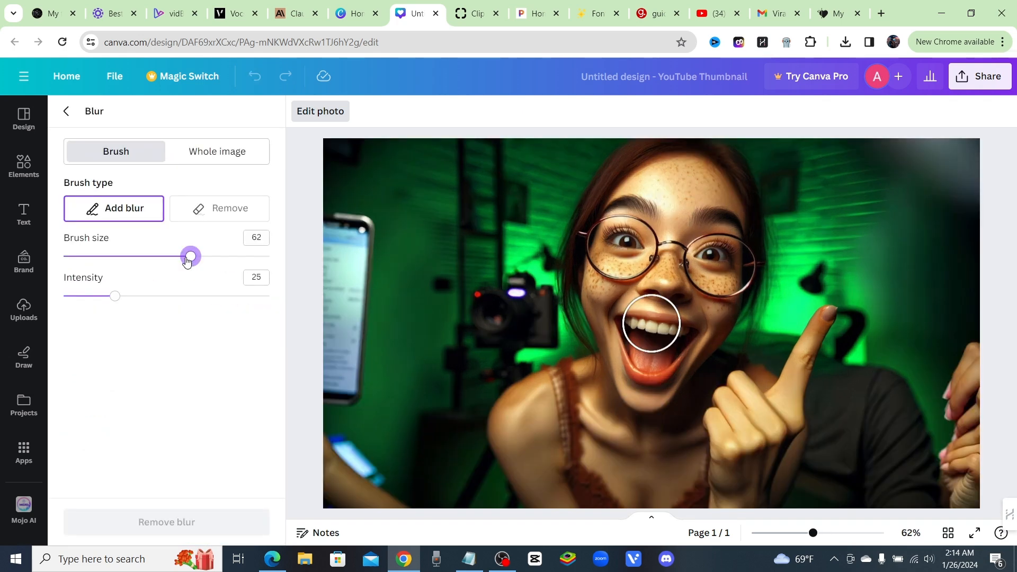
drag(201, 259, 218, 260)
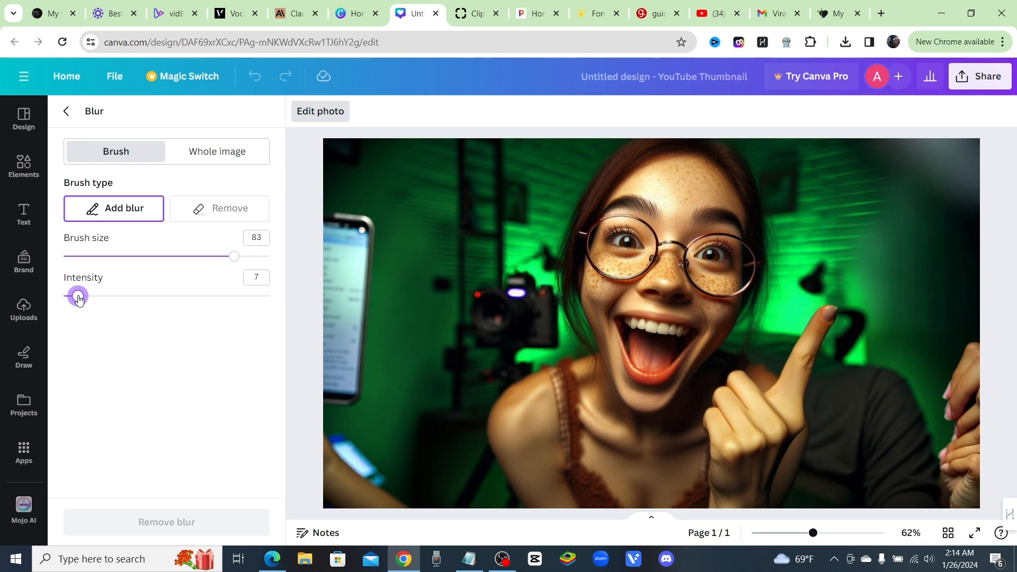
- Brush blur over the background to the right of the woman, including the stray hand at the photo's edge
mouse_move(1003, 375)
mouse_down()
mouse_move(959, 373)
mouse_move(966, 466)
mouse_move(973, 392)
mouse_move(961, 491)
mouse_move(976, 465)
mouse_move(873, 352)
mouse_move(866, 297)
mouse_move(806, 257)
mouse_move(776, 307)
mouse_move(810, 275)
mouse_move(853, 397)
mouse_move(854, 332)
mouse_move(842, 438)
mouse_move(969, 482)
mouse_up()
mouse_move(775, 157)
mouse_down()
mouse_move(807, 204)
mouse_move(799, 280)
mouse_move(834, 178)
mouse_move(860, 172)
mouse_move(844, 225)
mouse_move(885, 304)
mouse_move(875, 149)
mouse_up()
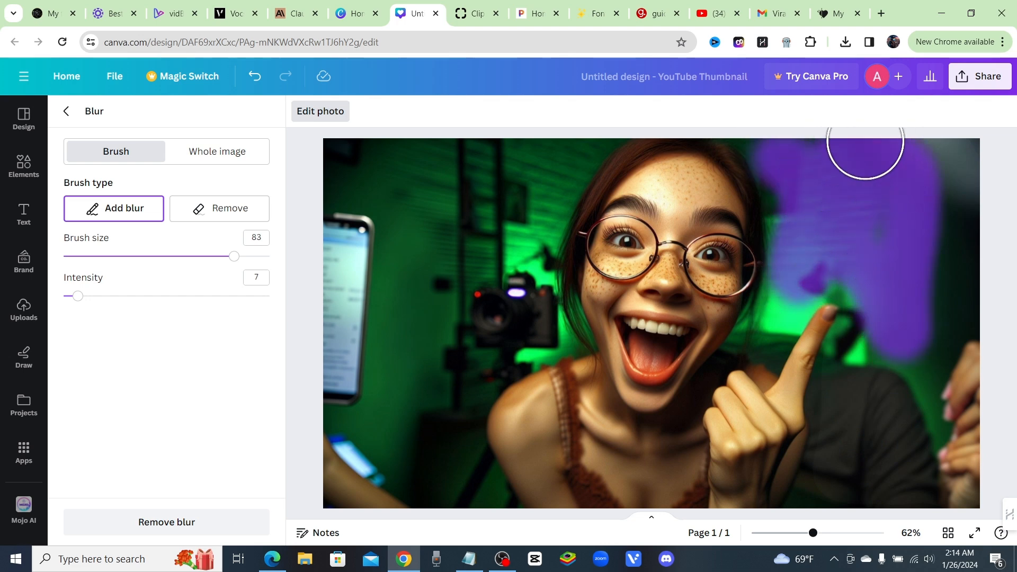
mouse_move(795, 146)
mouse_down()
mouse_move(920, 155)
mouse_move(977, 208)
mouse_move(960, 458)
mouse_move(956, 362)
mouse_move(951, 461)
mouse_move(931, 302)
mouse_move(927, 463)
mouse_move(908, 387)
mouse_move(883, 454)
mouse_up()
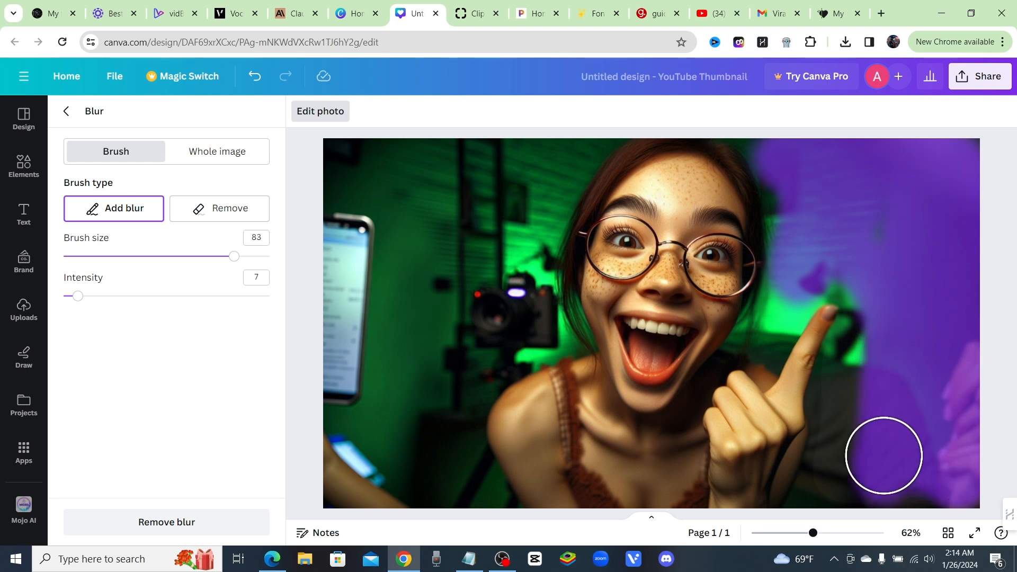
click(960, 375)
mouse_move(959, 375)
mouse_down()
mouse_move(971, 328)
mouse_move(981, 471)
mouse_move(977, 376)
mouse_move(953, 345)
mouse_move(958, 403)
mouse_up()
- Brush blur over the background to the left of the woman, covering the camera, the phone and the lower corner
mouse_move(342, 157)
mouse_down()
mouse_move(367, 329)
mouse_move(360, 233)
mouse_move(360, 420)
mouse_move(343, 256)
mouse_move(338, 455)
mouse_move(352, 439)
mouse_move(371, 504)
mouse_move(392, 512)
mouse_move(364, 495)
mouse_move(367, 405)
mouse_move(458, 394)
mouse_move(479, 360)
mouse_move(524, 329)
mouse_move(520, 230)
mouse_move(541, 195)
mouse_move(525, 264)
mouse_move(539, 324)
mouse_move(501, 354)
mouse_move(455, 369)
mouse_move(441, 432)
mouse_move(482, 509)
mouse_up()
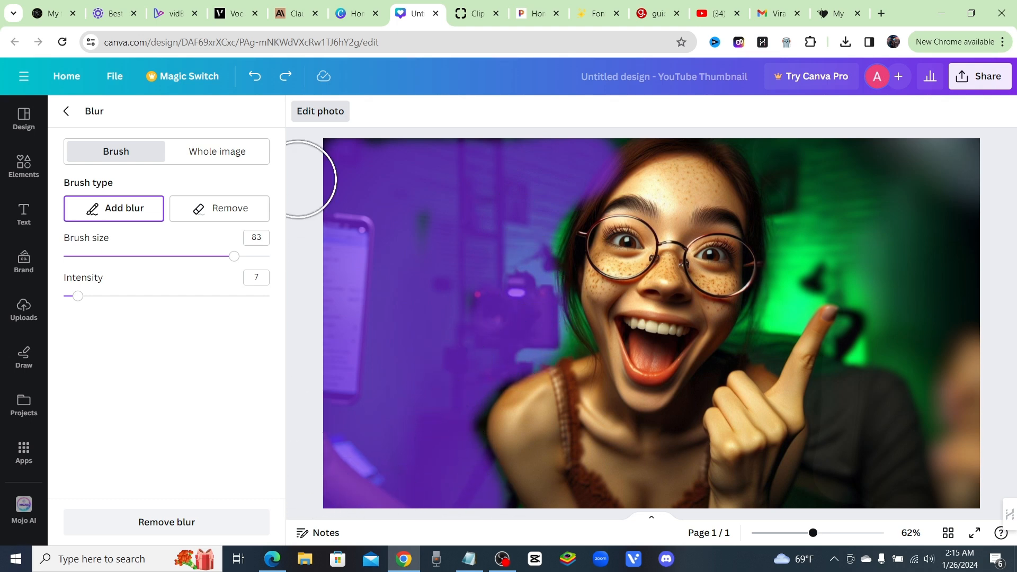
drag(557, 134, 562, 136)
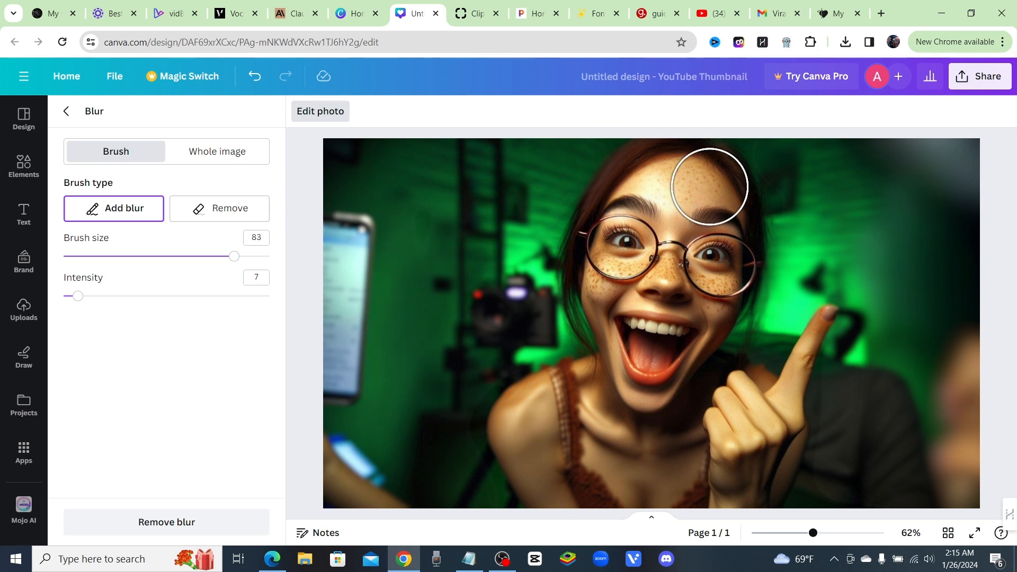
mouse_move(355, 246)
mouse_down()
mouse_move(354, 416)
mouse_move(337, 227)
mouse_move(340, 360)
mouse_move(354, 243)
mouse_move(371, 389)
mouse_move(345, 242)
mouse_move(341, 489)
mouse_move(306, 174)
mouse_move(407, 520)
mouse_move(386, 502)
mouse_move(327, 242)
mouse_move(345, 204)
mouse_move(366, 421)
mouse_move(362, 319)
mouse_move(350, 223)
mouse_move(343, 382)
mouse_move(351, 370)
mouse_move(355, 462)
mouse_move(394, 511)
mouse_move(352, 446)
mouse_move(345, 206)
mouse_move(346, 524)
mouse_up()
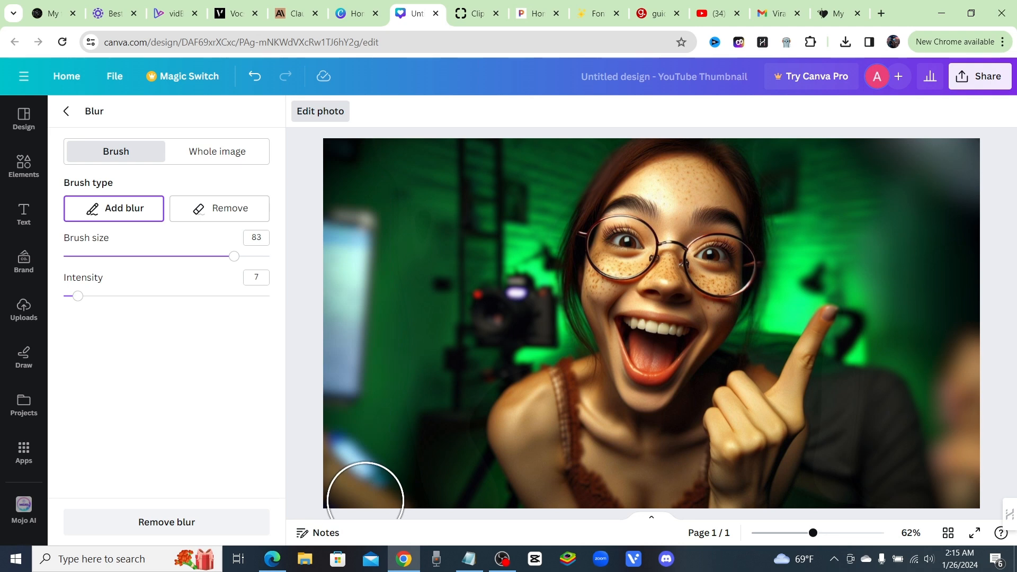
- Brush more blur along the photo's left edge and over the background beside the woman's hair and shoulder
mouse_move(349, 183)
mouse_down()
mouse_move(358, 379)
mouse_move(322, 392)
mouse_move(398, 501)
mouse_up()
mouse_move(356, 133)
mouse_down()
mouse_move(401, 154)
mouse_move(376, 247)
mouse_move(382, 322)
mouse_move(384, 301)
mouse_up()
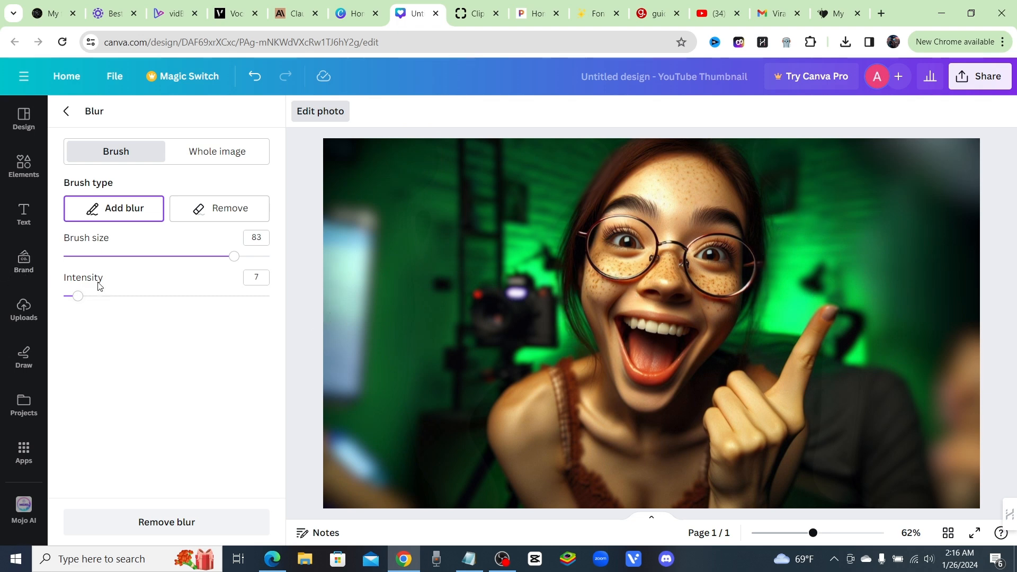
mouse_move(536, 248)
mouse_down()
mouse_move(537, 322)
mouse_move(514, 265)
mouse_move(530, 330)
mouse_move(566, 346)
mouse_move(526, 333)
mouse_move(469, 341)
mouse_move(498, 220)
mouse_move(567, 158)
mouse_move(518, 198)
mouse_move(526, 229)
mouse_move(540, 207)
mouse_up()
mouse_move(589, 140)
mouse_down()
mouse_move(447, 164)
mouse_move(463, 223)
mouse_move(445, 188)
mouse_move(409, 164)
mouse_move(359, 191)
mouse_move(444, 291)
mouse_move(443, 454)
mouse_move(508, 351)
mouse_move(466, 336)
mouse_up()
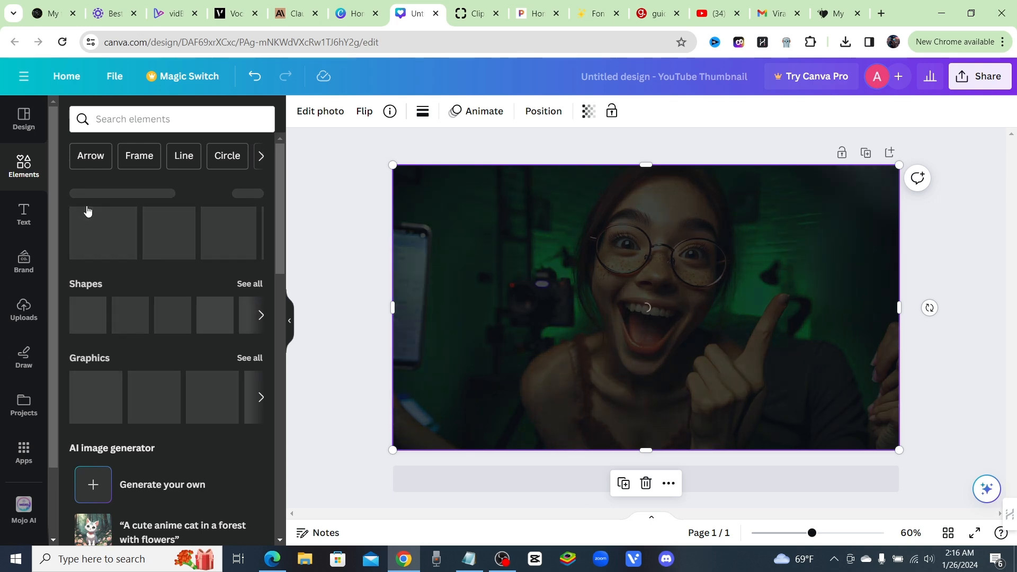
- Search the elements for "youtube" and add the dark red rounded play-button graphic to the page
click(139, 126)
text(youtube)
key(Return)
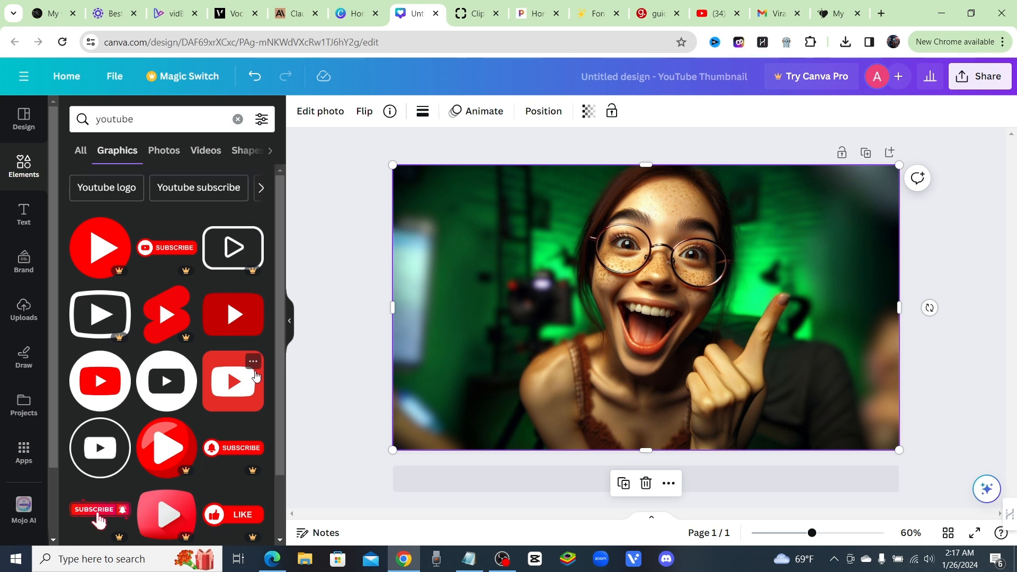
scroll(256, 376, down, 1)
click(233, 315)
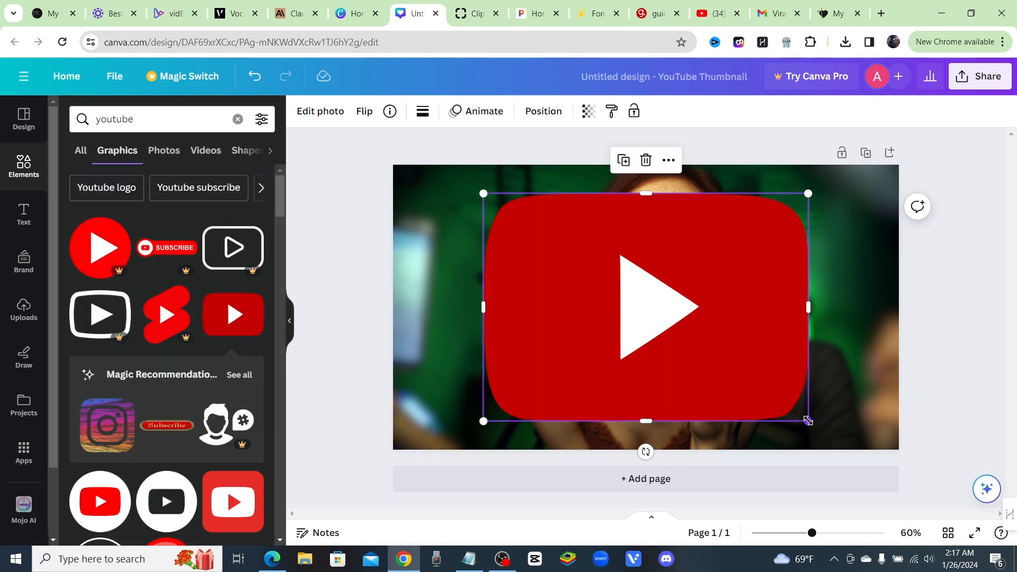
- Shrink the play-button graphic, place it in the photo's upper-right corner above the pointing finger, and tilt it slightly clockwise
drag(808, 421, 877, 300)
drag(818, 263, 816, 241)
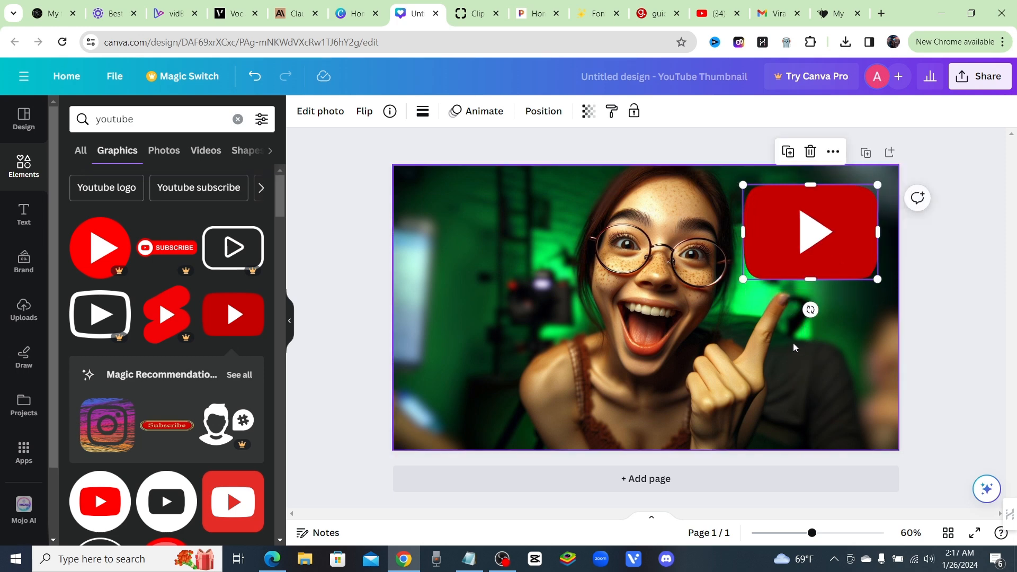
drag(811, 310, 795, 309)
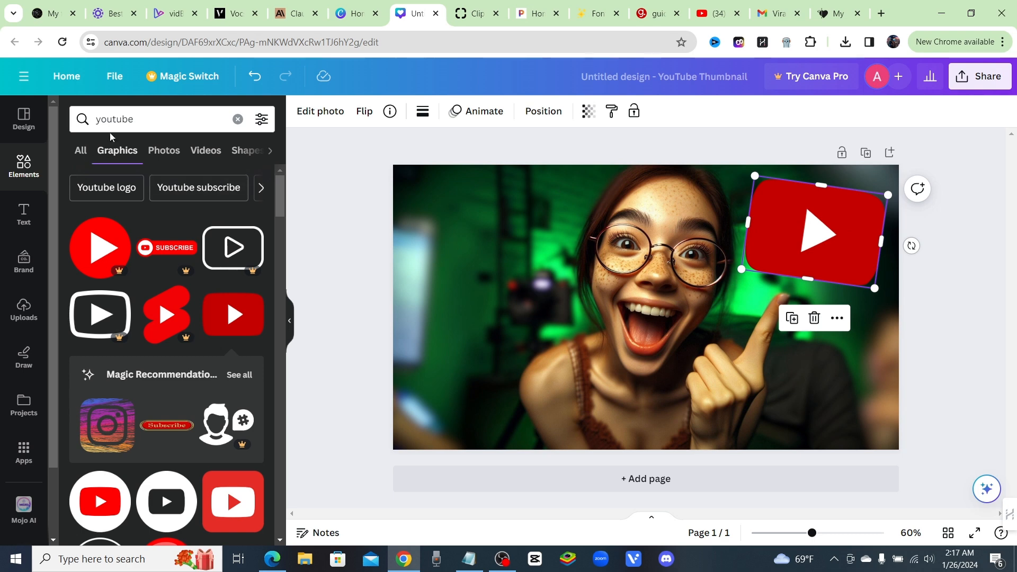
drag(824, 233, 824, 240)
- Search the elements for "glow", add the round green glow graphic, and move it over the play button
drag(141, 120, 37, 112)
text(glow)
key(Return)
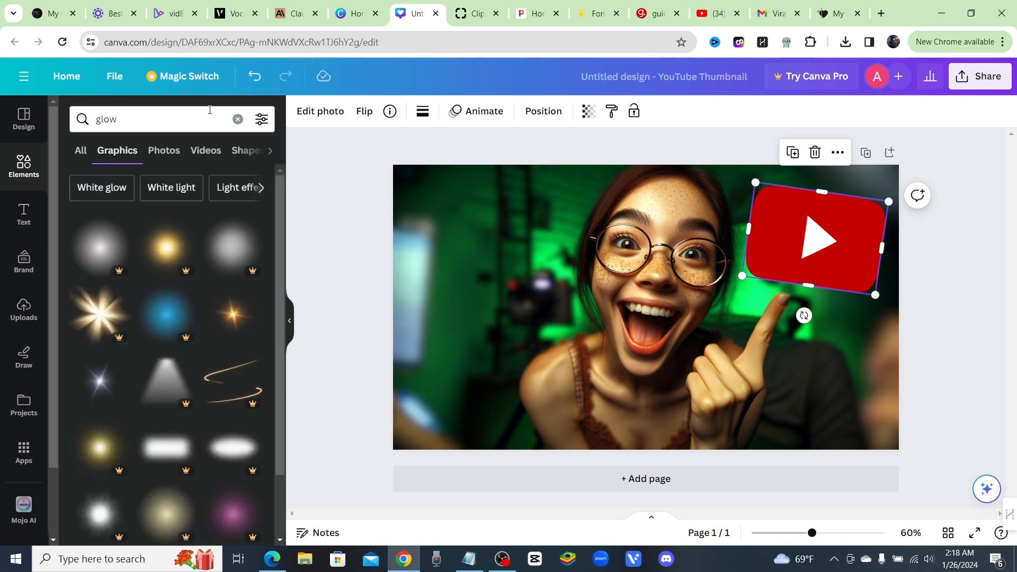
scroll(101, 318, down, 4)
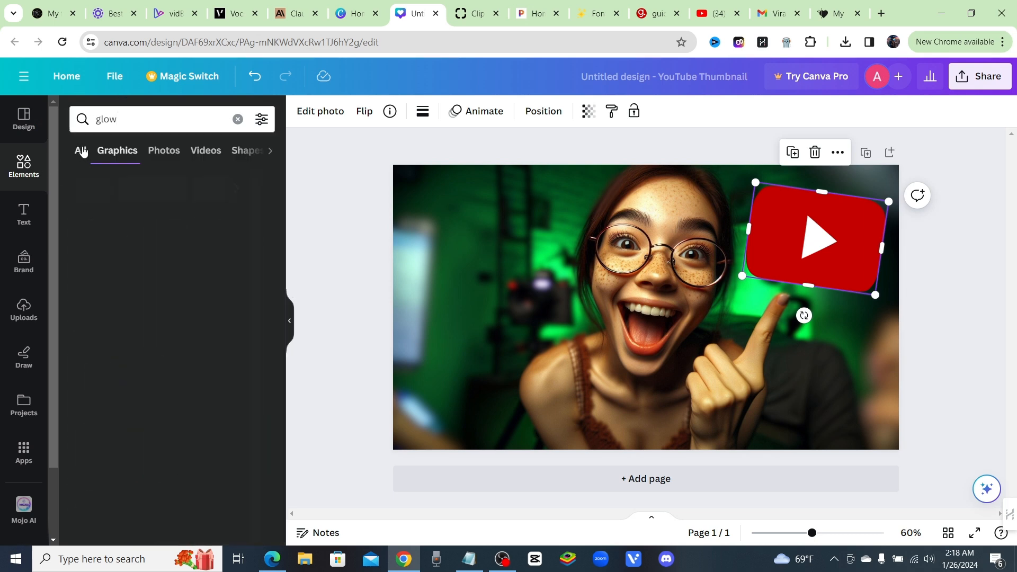
click(101, 372)
drag(678, 318, 819, 289)
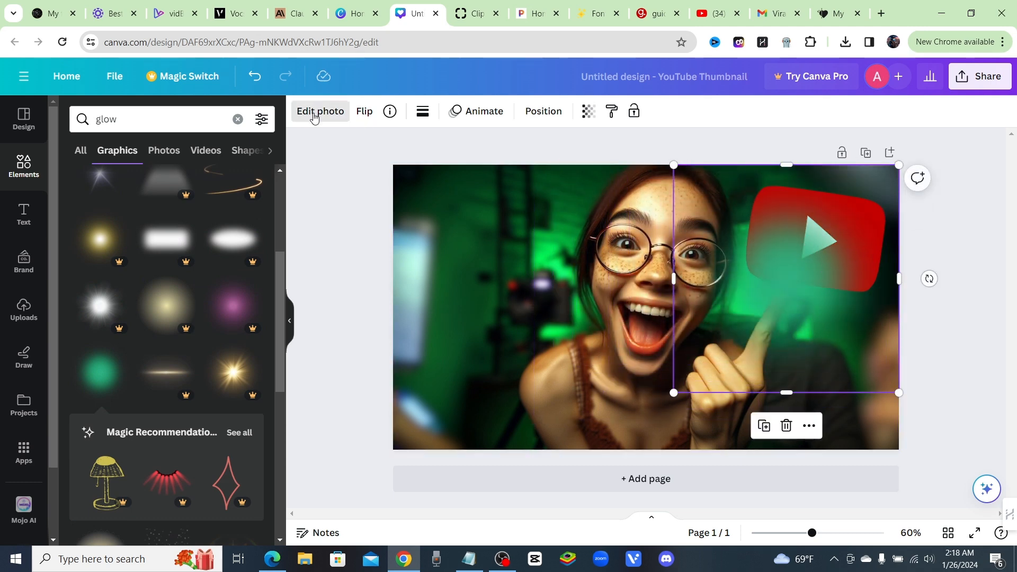
- Apply the Poster filter from the Color Pop group to the glow graphic
click(314, 116)
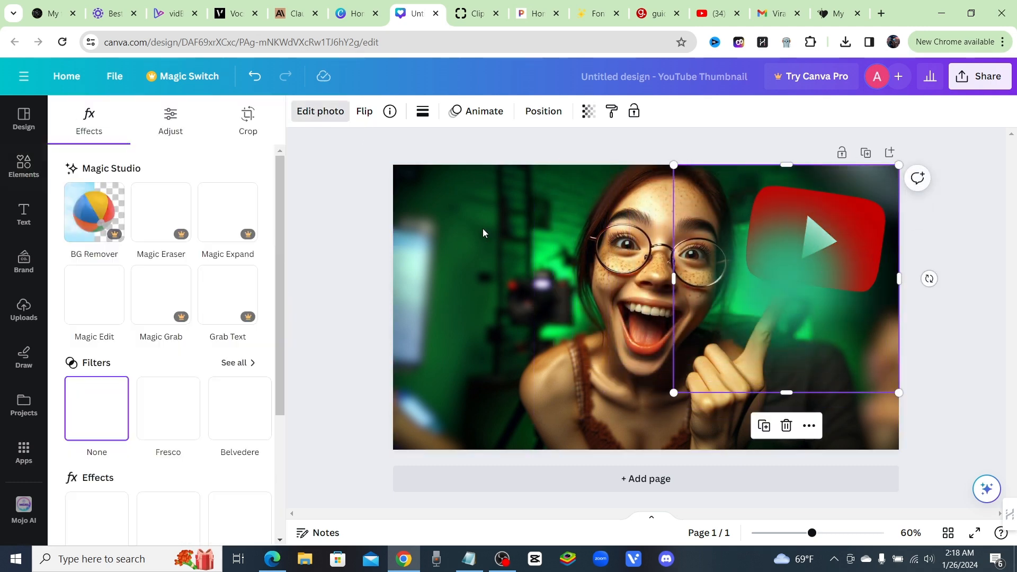
click(234, 365)
scroll(191, 382, down, 10)
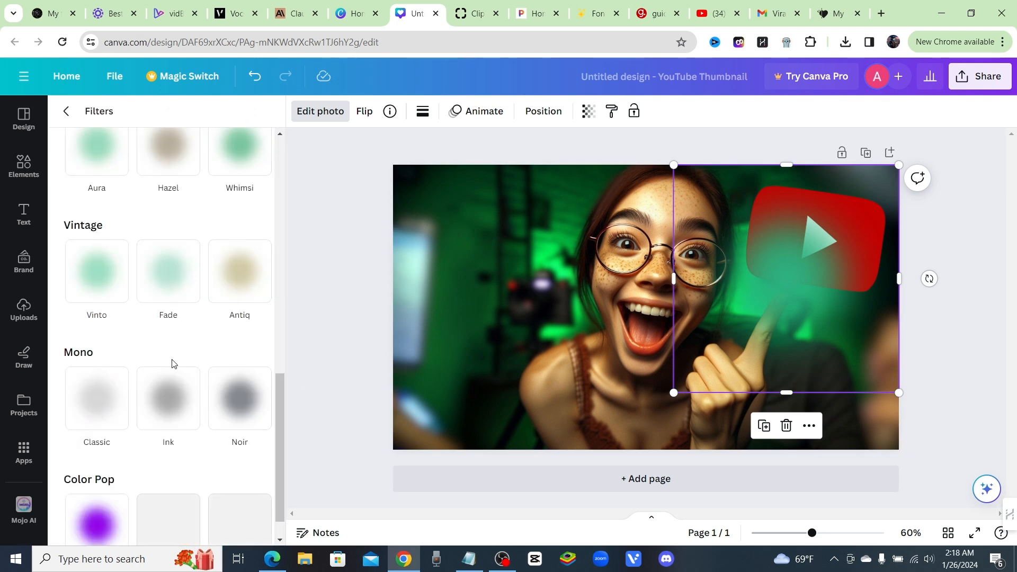
scroll(211, 424, down, 1)
click(254, 489)
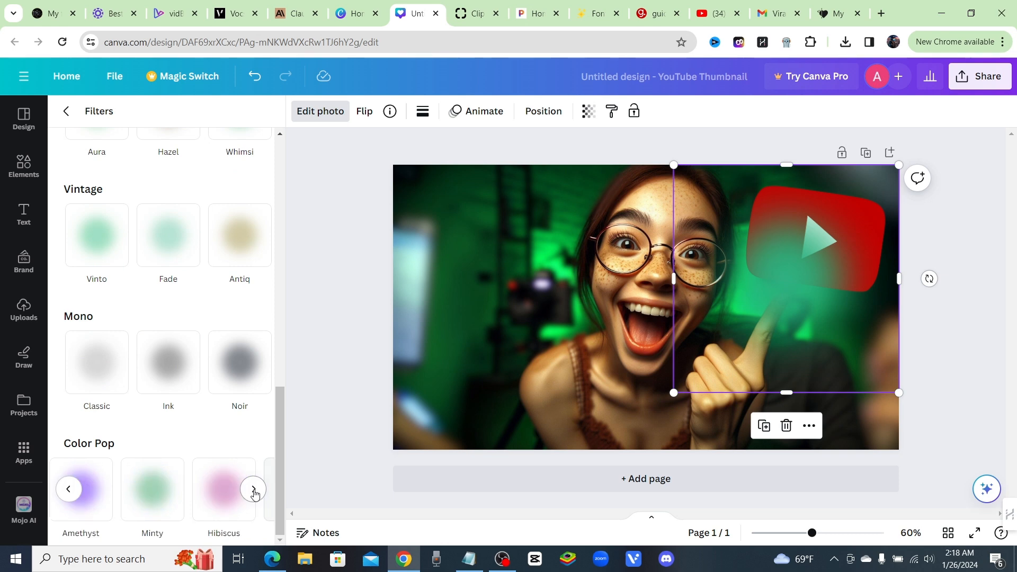
click(94, 511)
- Enlarge the glow to about 791 × 800 px and center it over the play button
drag(775, 274, 769, 235)
drag(893, 352, 981, 439)
drag(850, 338, 805, 263)
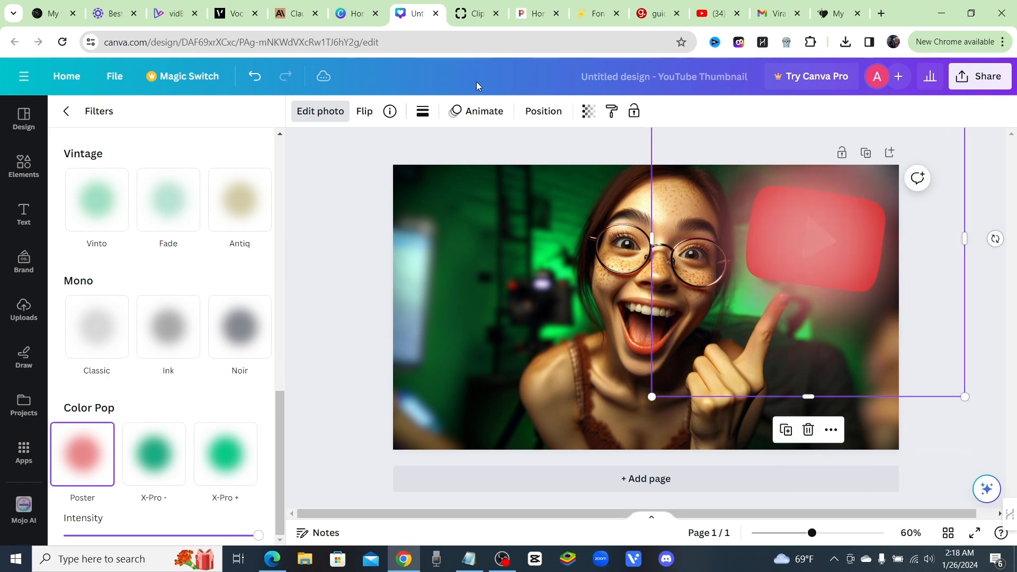
- Send the glow to the back, bring it forward one level so it sits between photo and play button, and deselect it
click(534, 112)
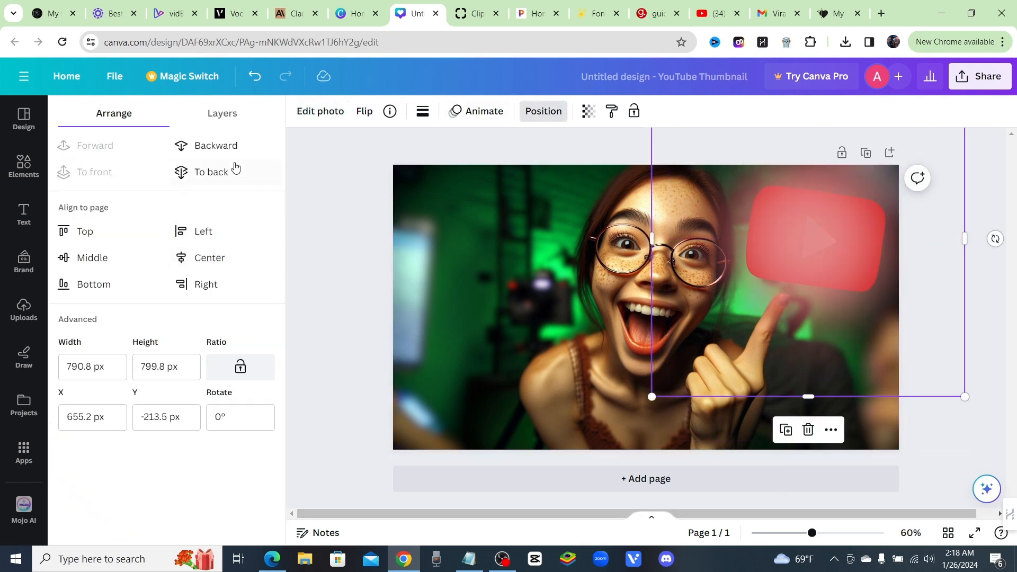
click(214, 174)
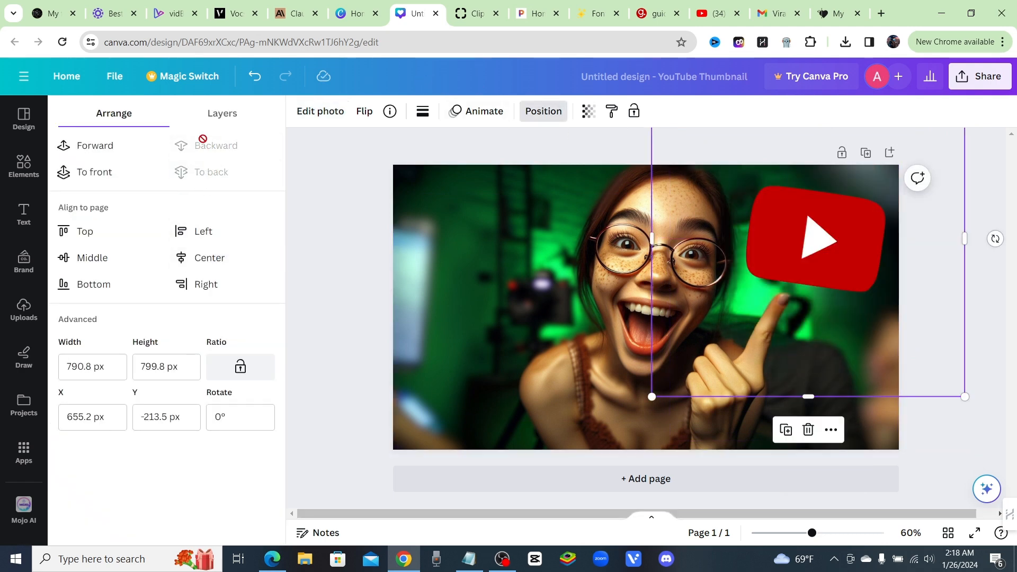
click(107, 147)
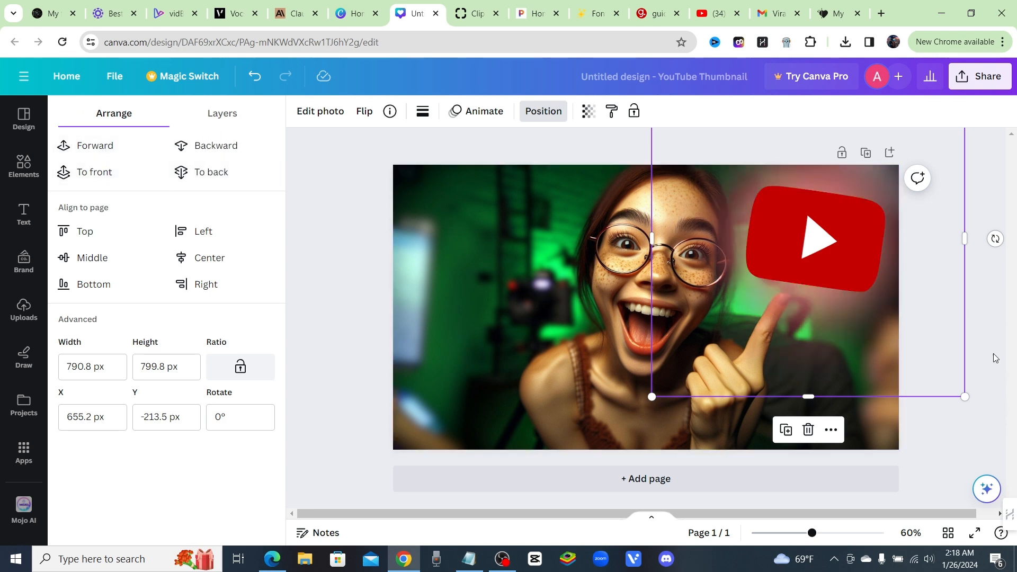
click(984, 314)
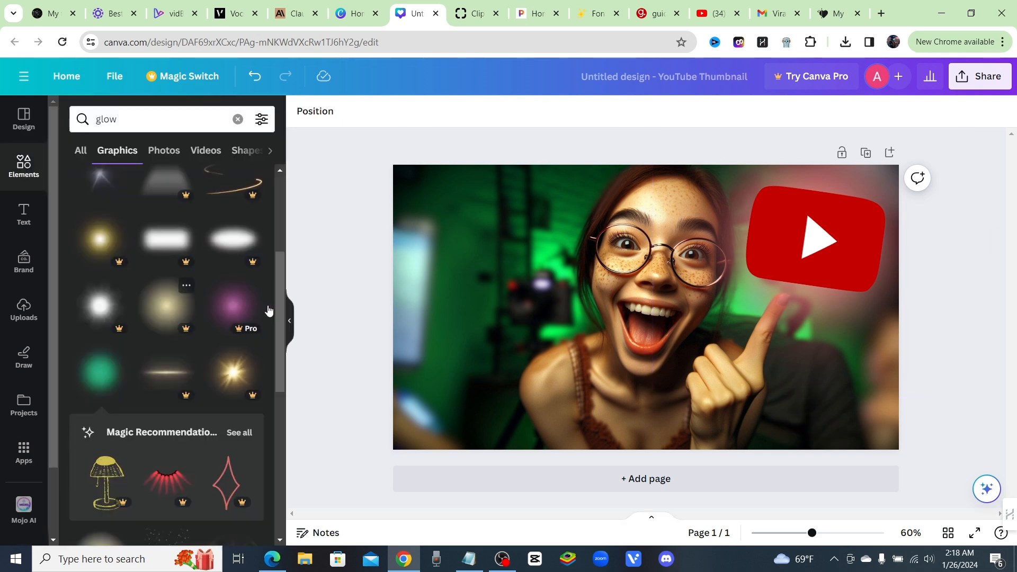
drag(748, 289, 763, 305)
click(366, 232)
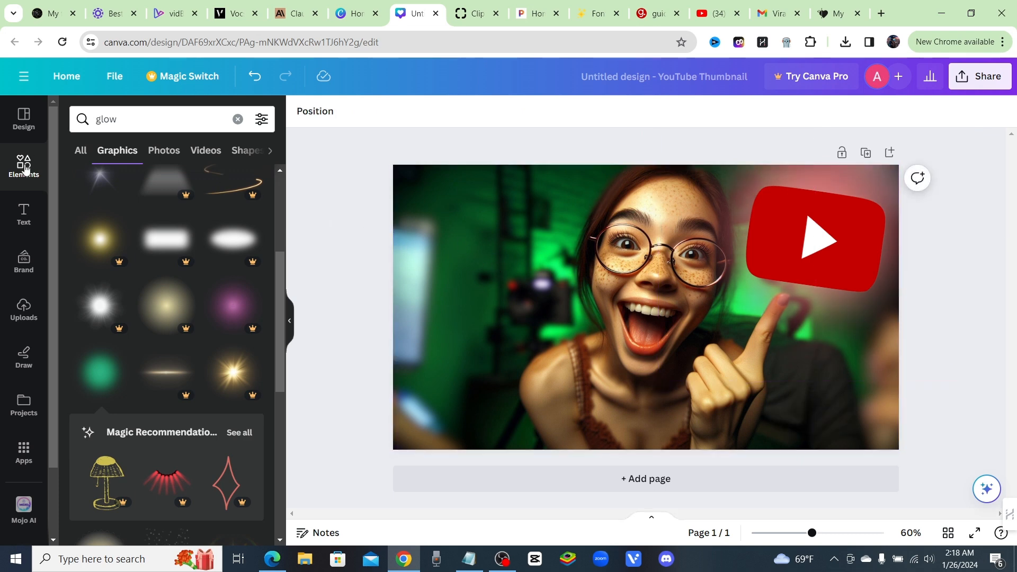
- Examine Canva's text styles and font combinations and compare them with the text effects on the TextStudio site
click(18, 225)
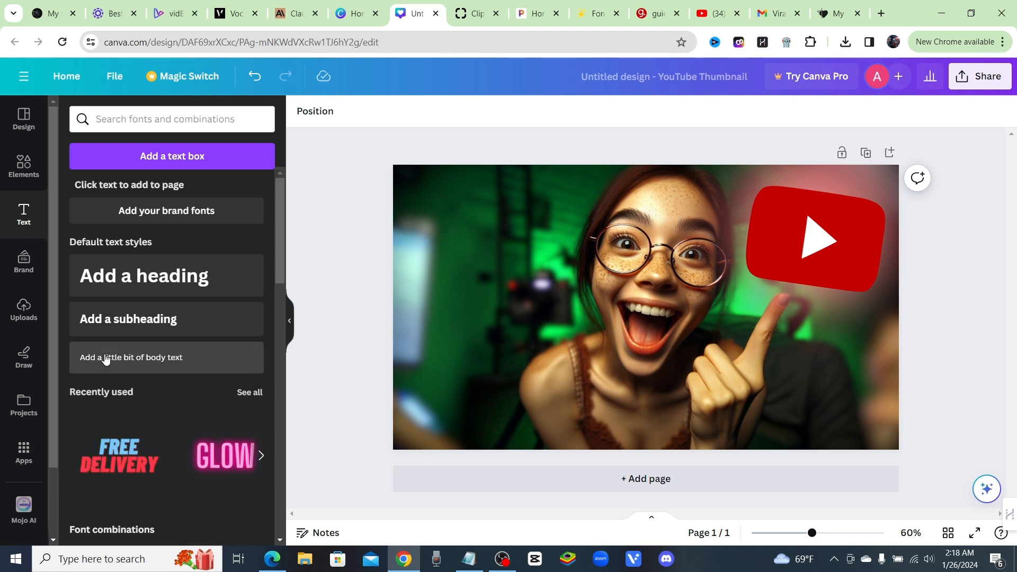
scroll(157, 396, down, 4)
scroll(158, 394, down, 3)
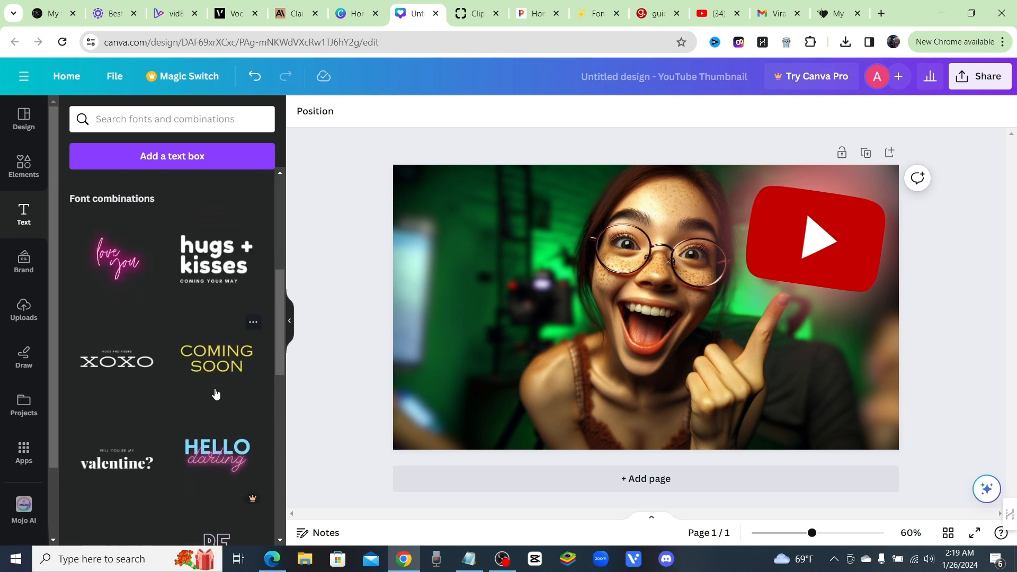
scroll(212, 392, up, 6)
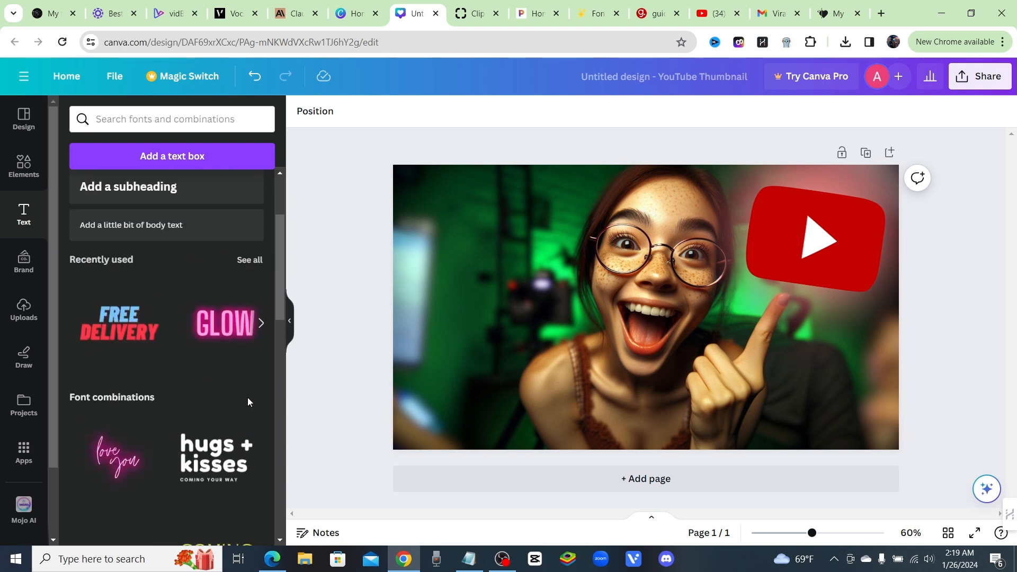
click(587, 17)
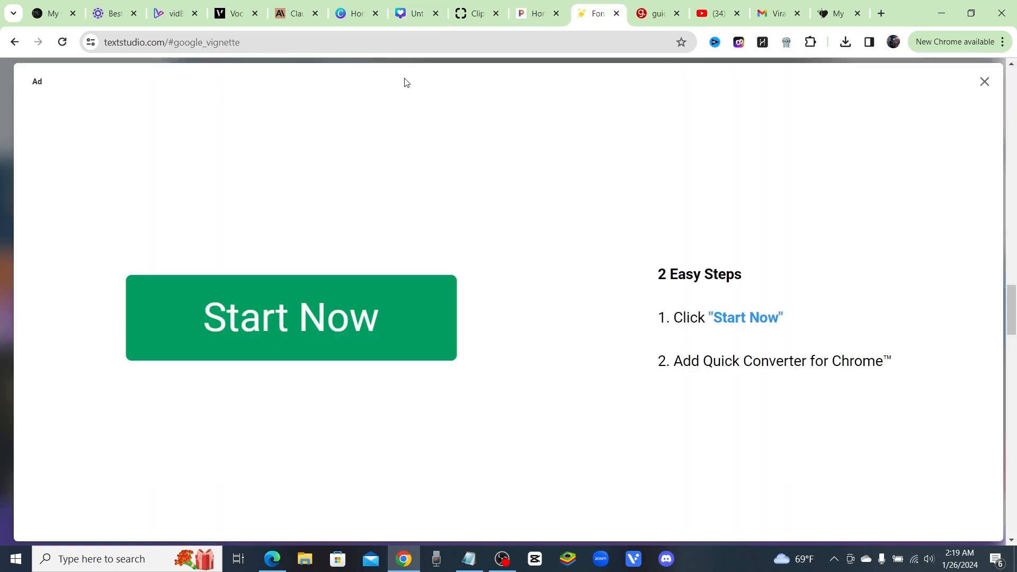
key(alt+Left)
scroll(337, 344, up, 3)
scroll(337, 344, down, 4)
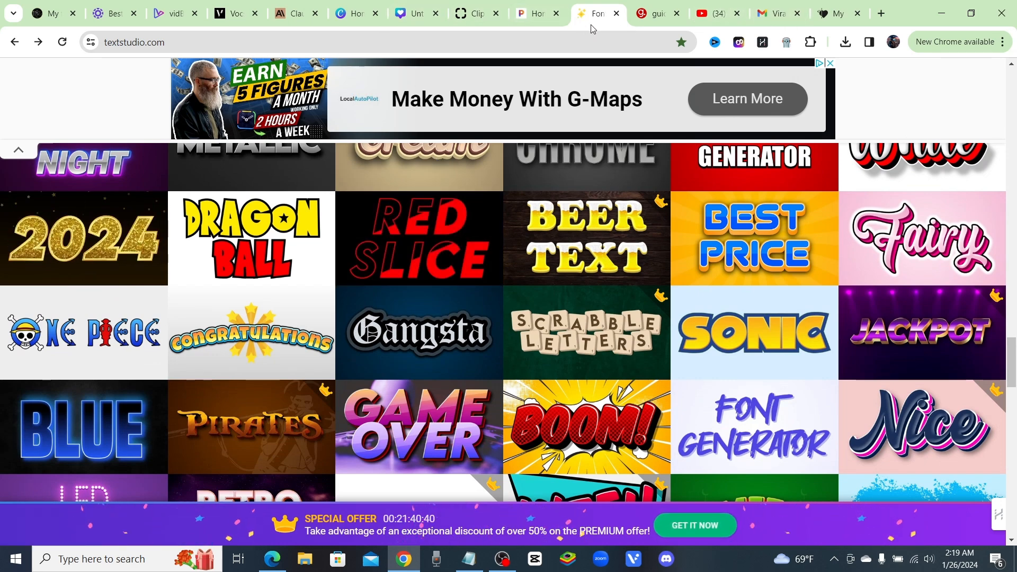
click(411, 15)
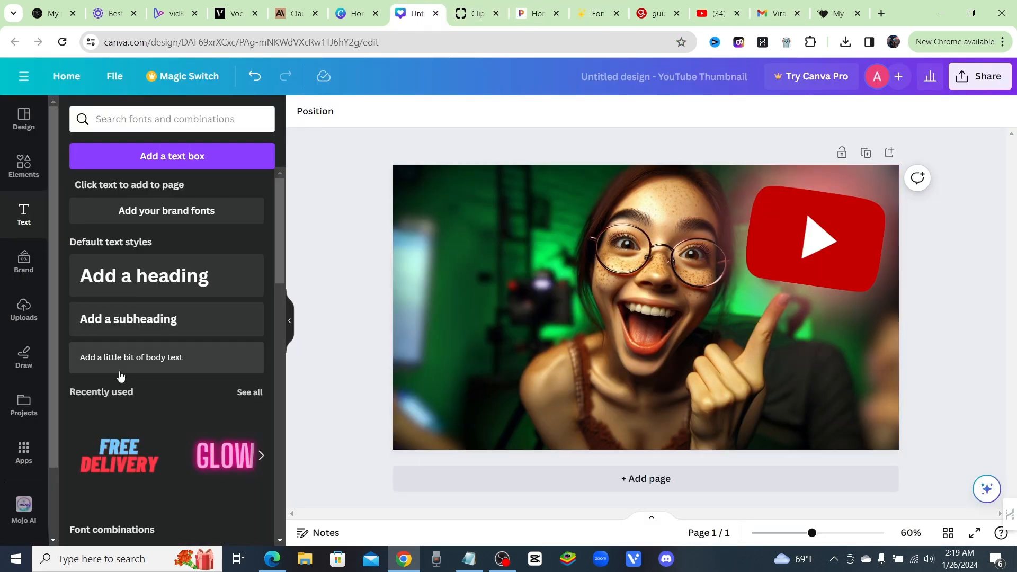
scroll(141, 404, down, 10)
scroll(141, 404, up, 12)
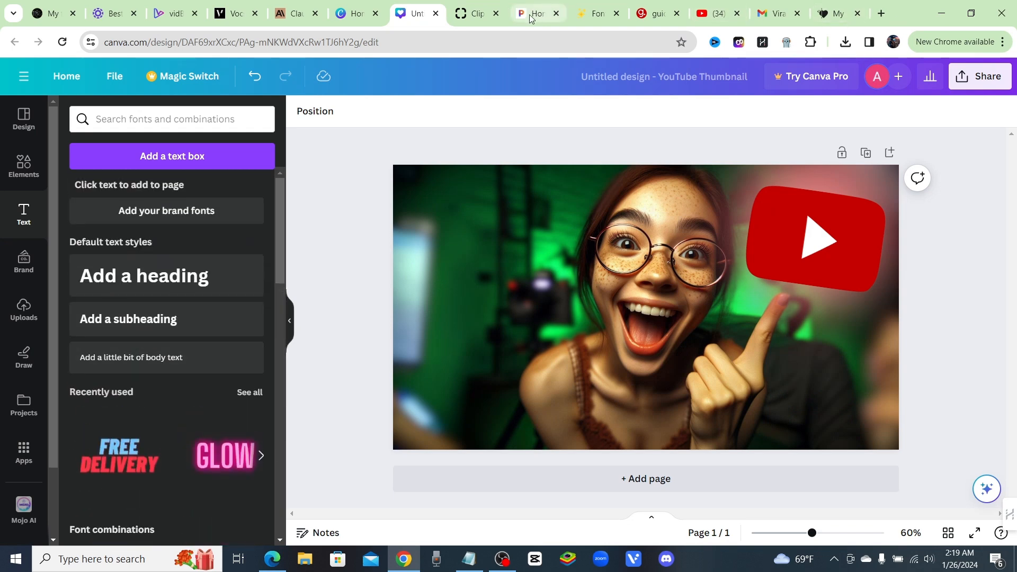
- Switch to TextStudio and open the Maroon text effect from the gallery
click(579, 13)
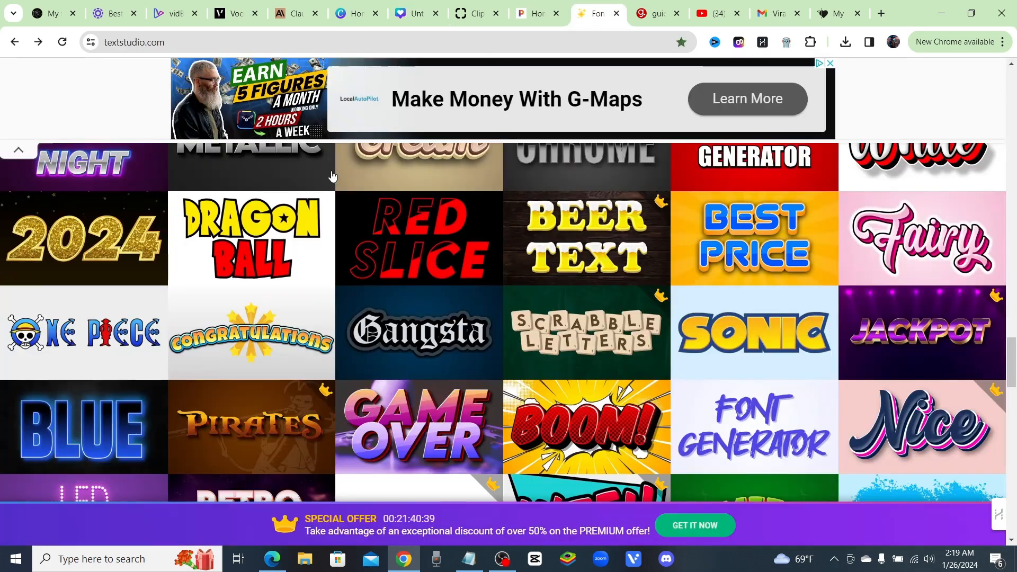
scroll(314, 364, down, 7)
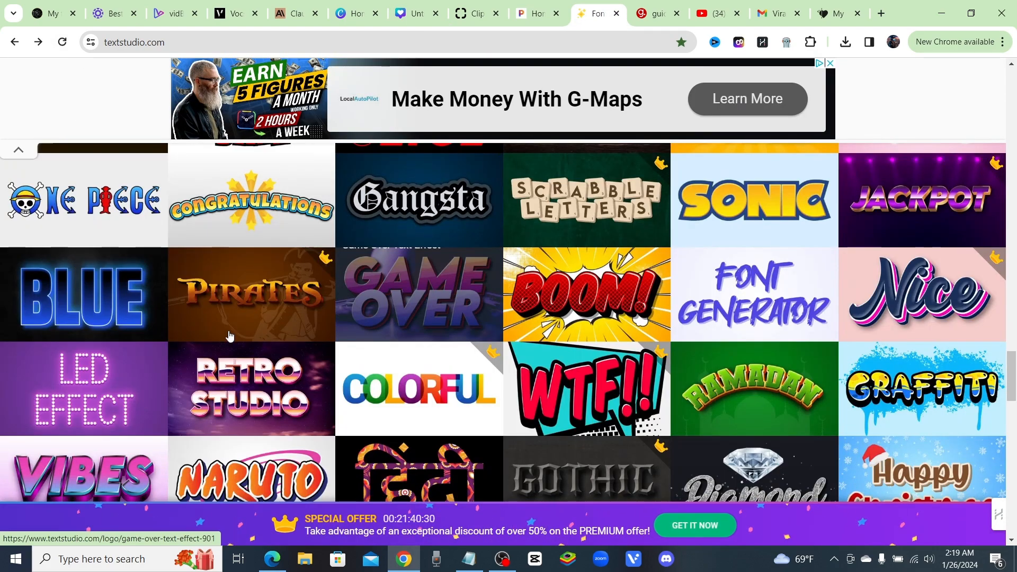
scroll(185, 343, down, 3)
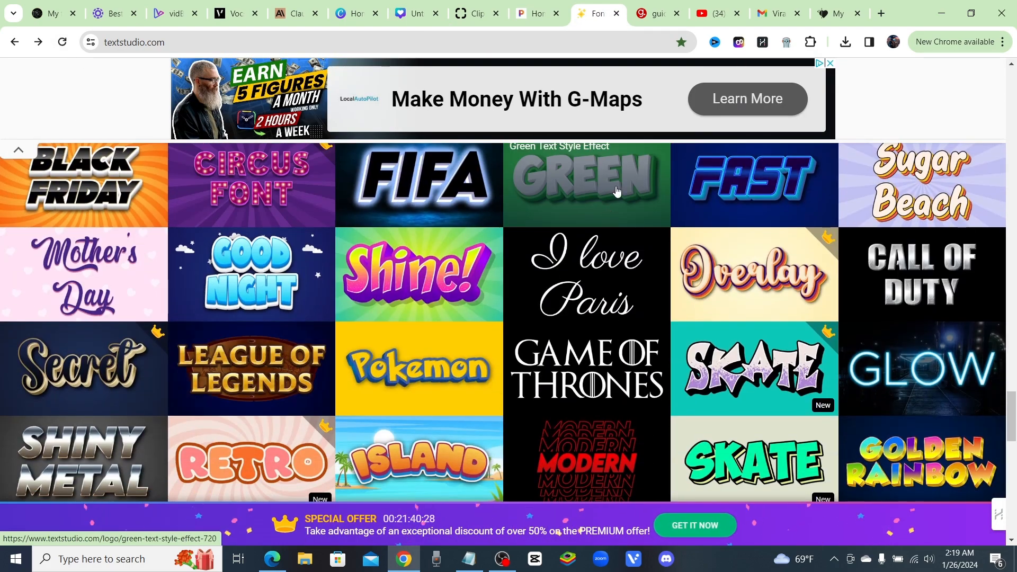
scroll(444, 412, down, 5)
scroll(443, 392, up, 5)
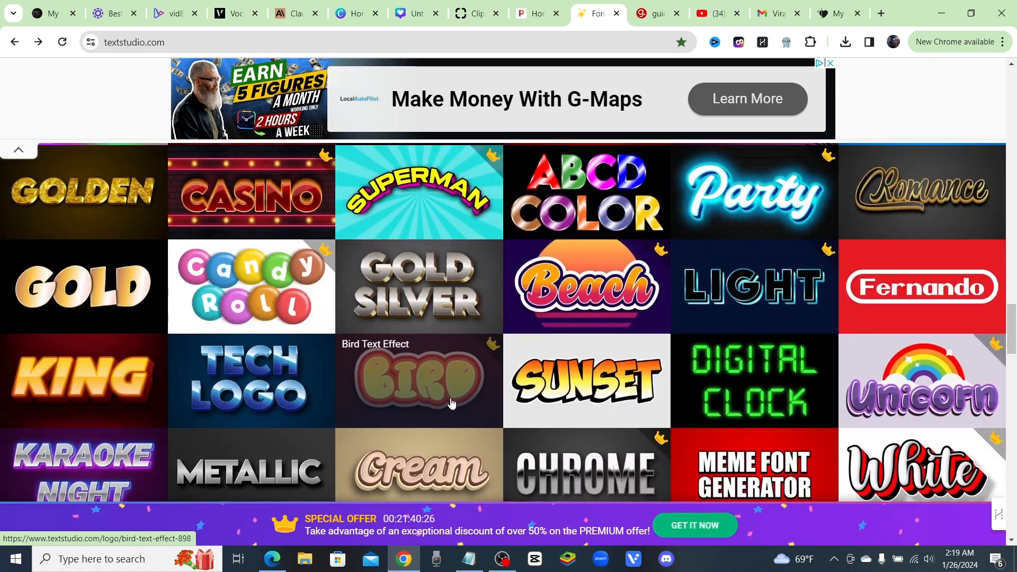
scroll(442, 381, down, 6)
scroll(448, 378, up, 1)
scroll(451, 377, up, 9)
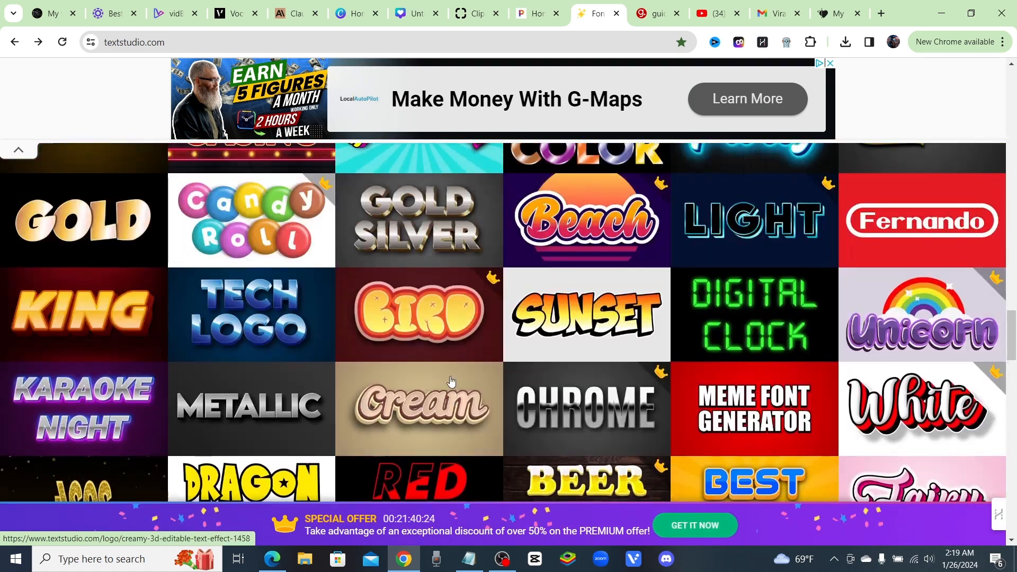
click(602, 295)
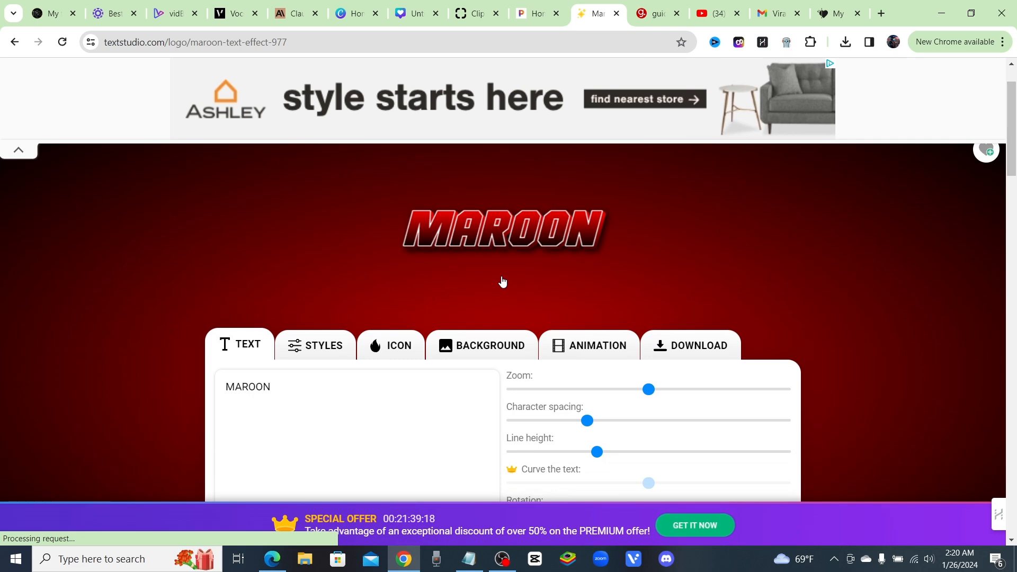
- Apply the transparent preset as the background of the Maroon text effect
click(494, 351)
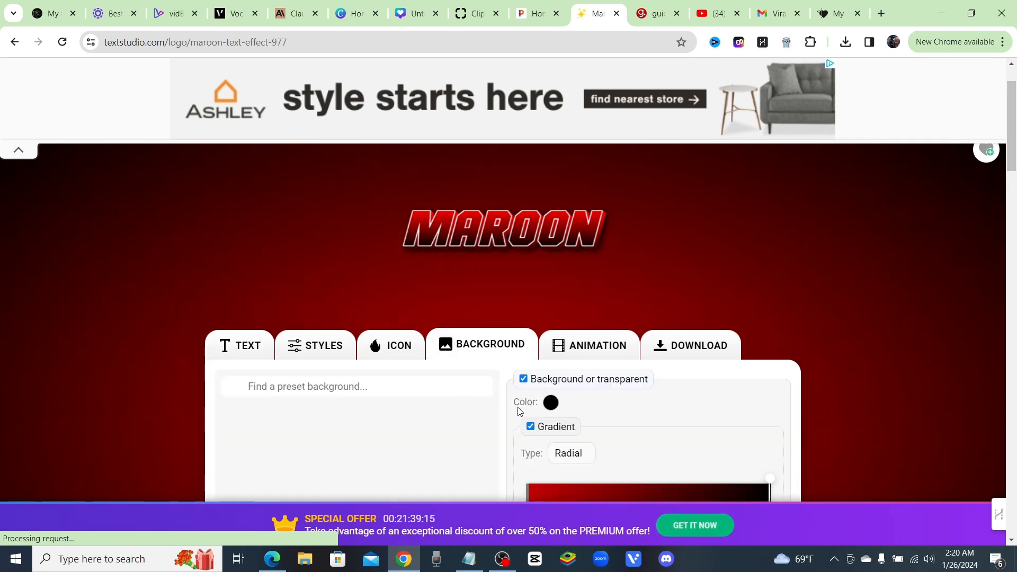
scroll(175, 351, up, 1)
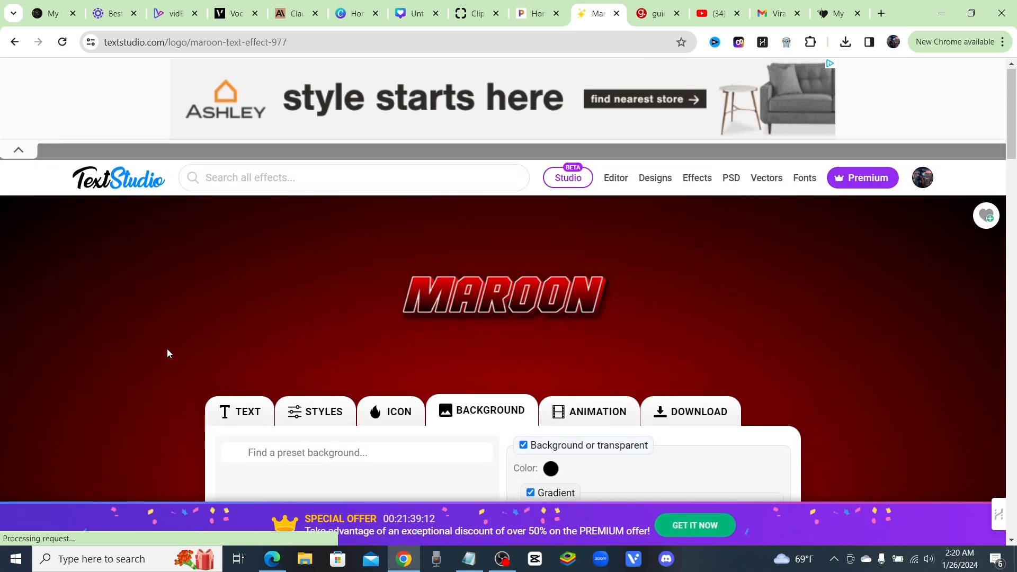
scroll(163, 354, down, 2)
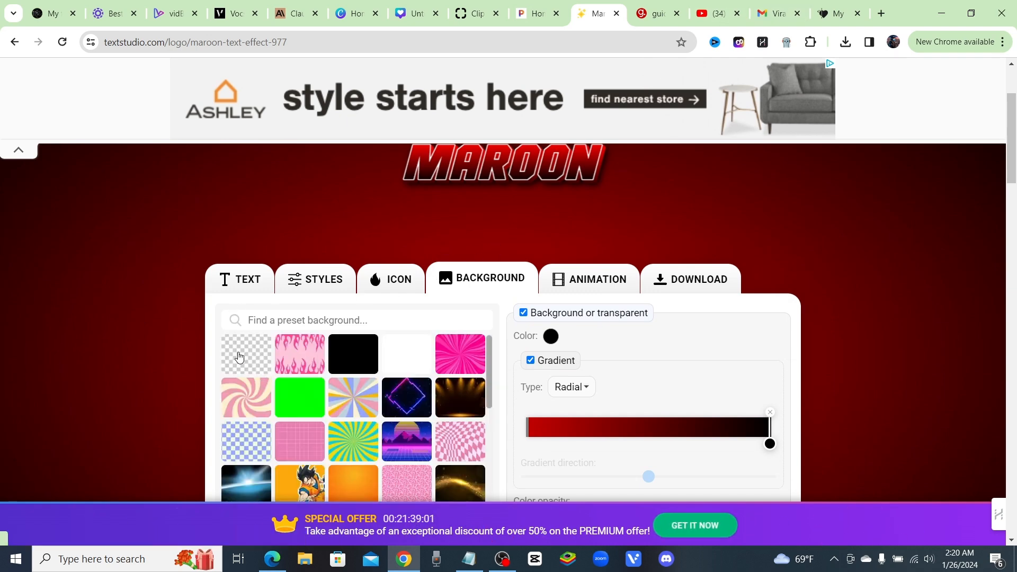
click(259, 354)
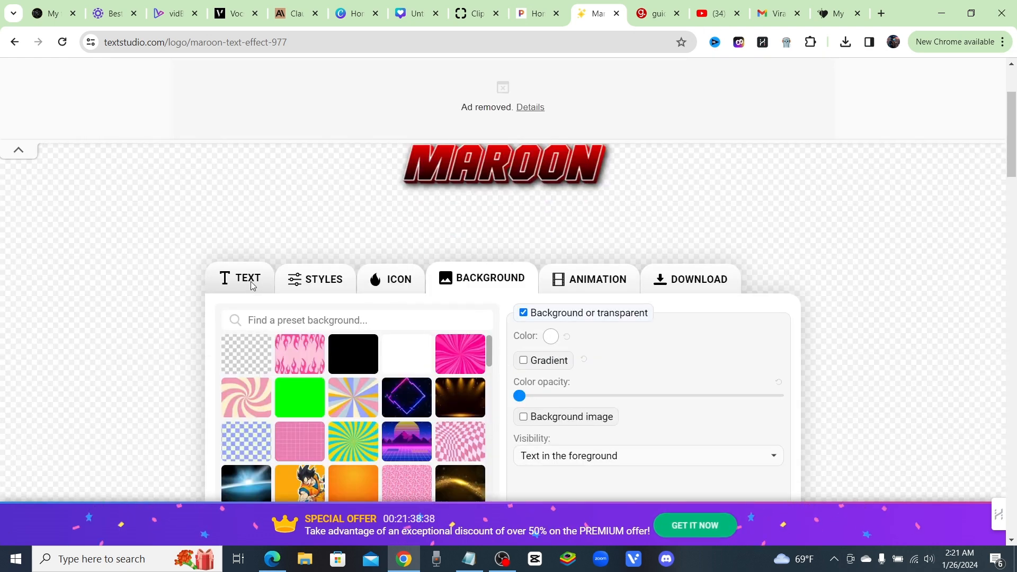
- Replace the Maroon effect's sample text with "0" and "subs" on two separate lines
click(251, 284)
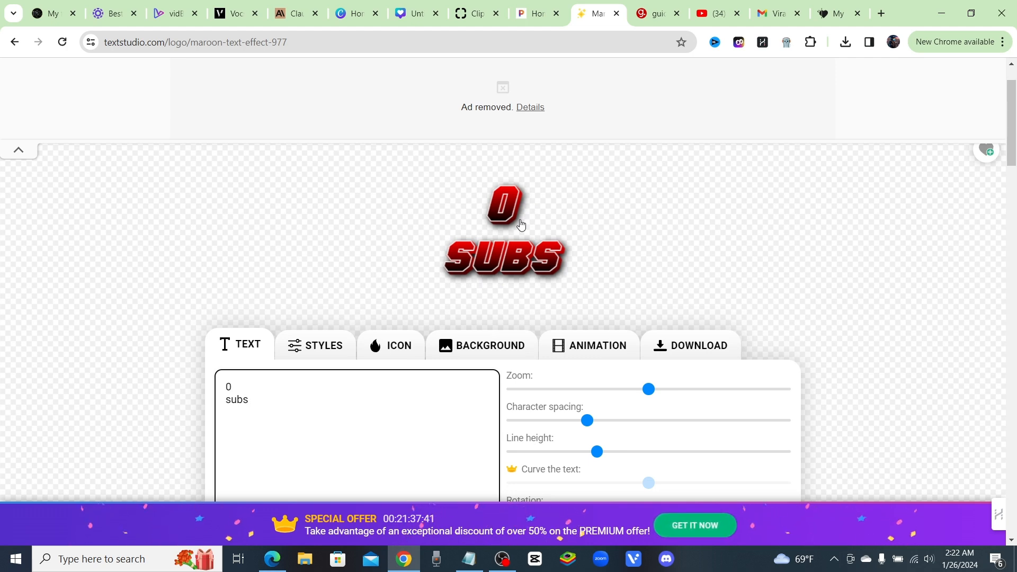
scroll(440, 432, down, 3)
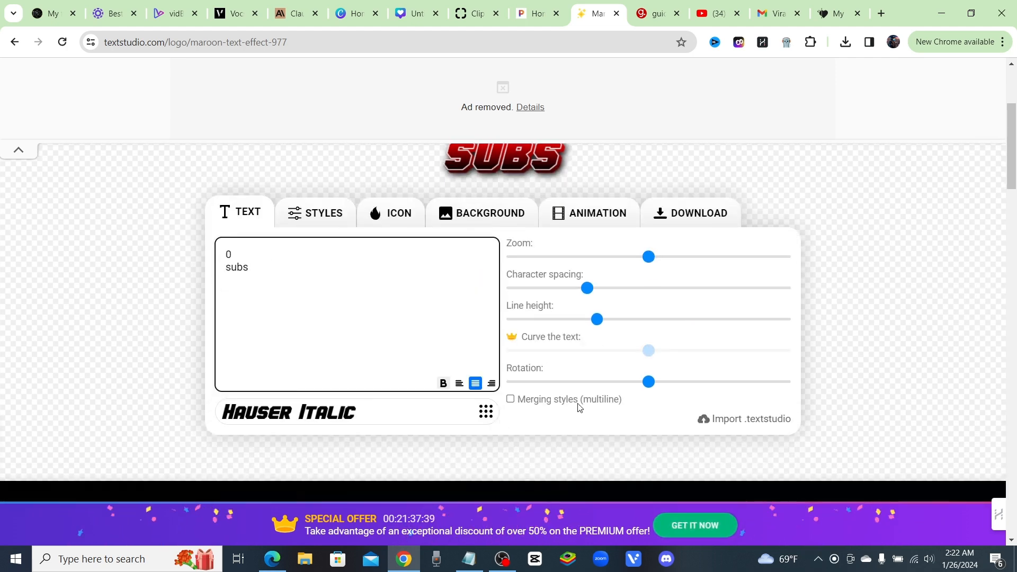
scroll(542, 416, up, 4)
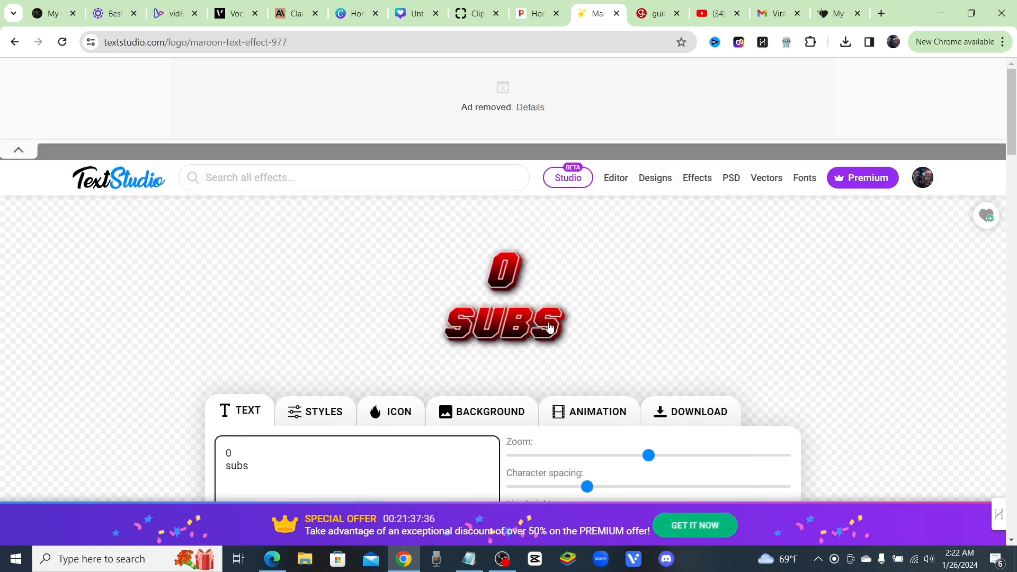
- Change the black end of the text filling's gradient to white (#FFFFFF)
scroll(549, 313, down, 1)
scroll(552, 284, down, 1)
click(325, 284)
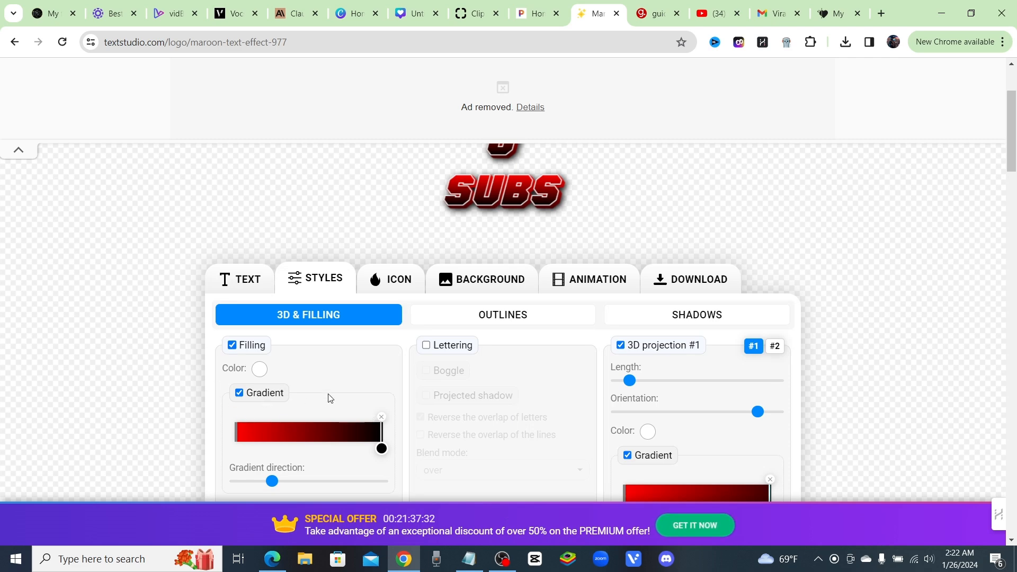
scroll(339, 392, up, 2)
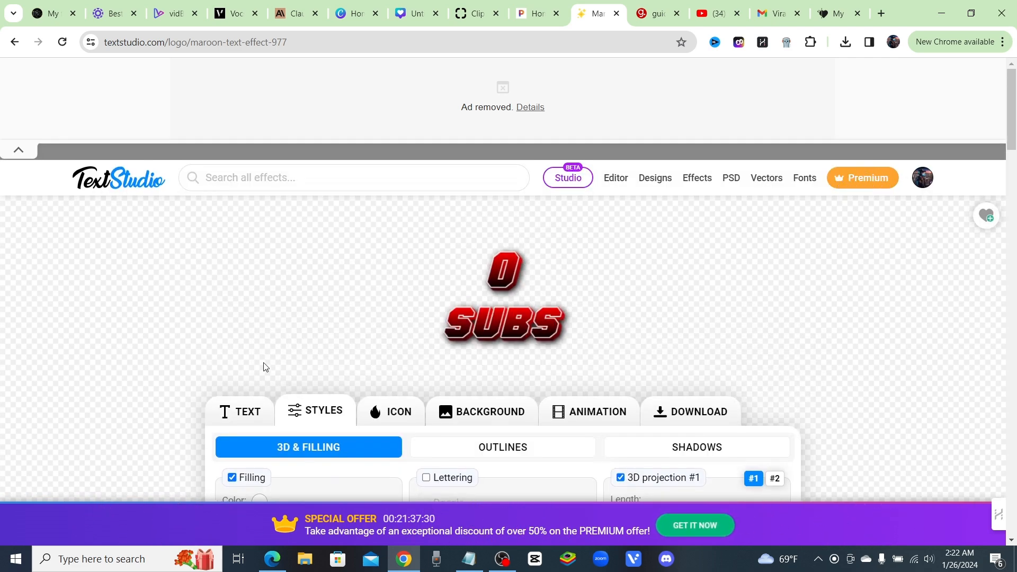
scroll(269, 345, down, 2)
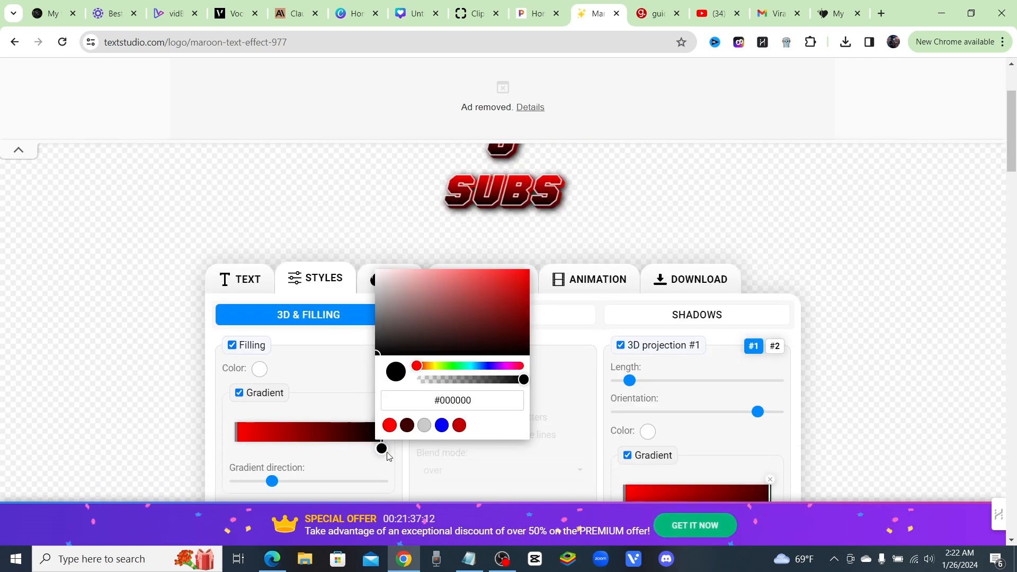
drag(376, 354, 375, 260)
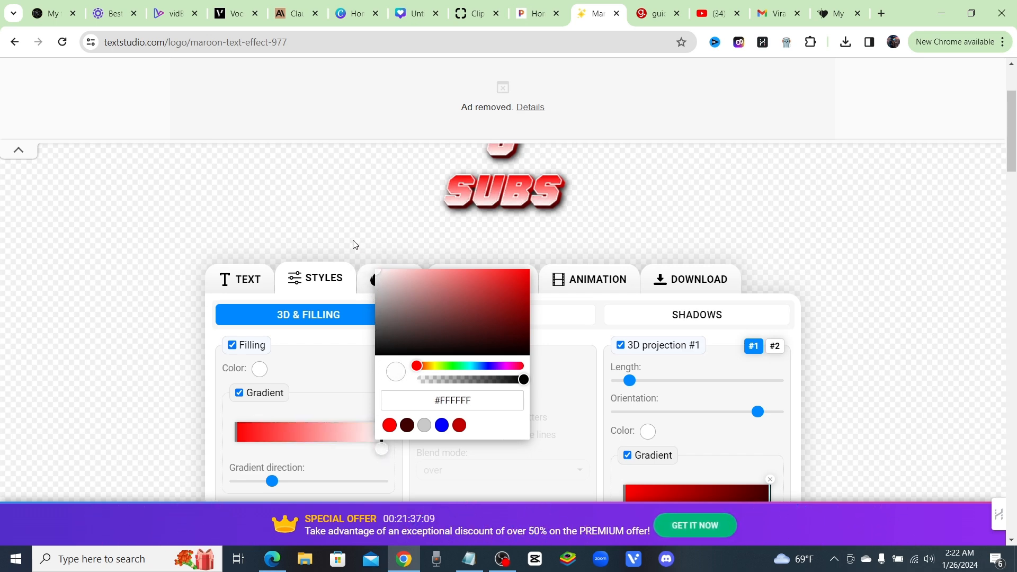
click(341, 171)
scroll(356, 483, up, 3)
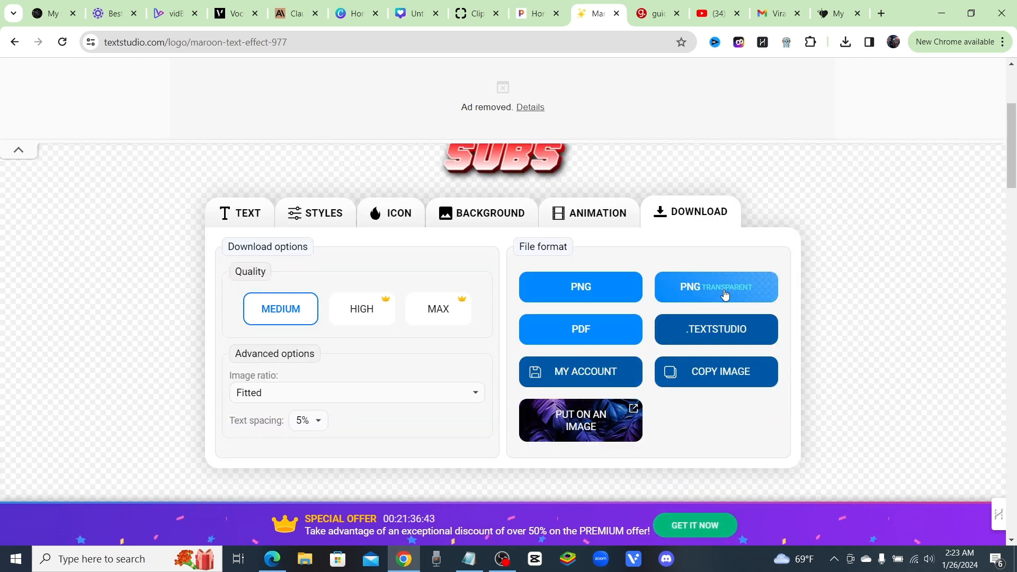
- Export the styled text as a medium-quality transparent PNG, select its attribution link code, and download the file
click(713, 289)
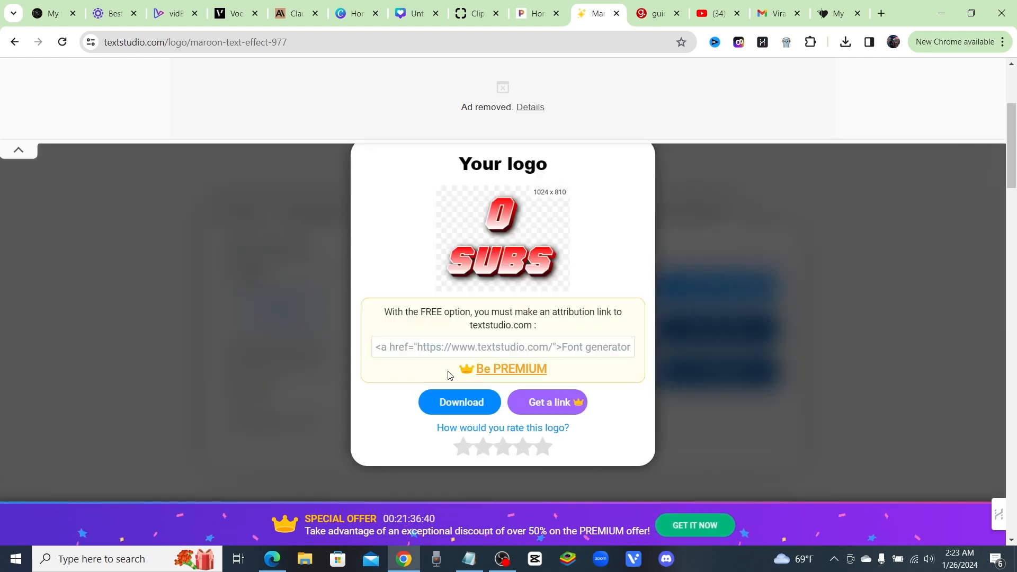
click(455, 347)
right_click(454, 347)
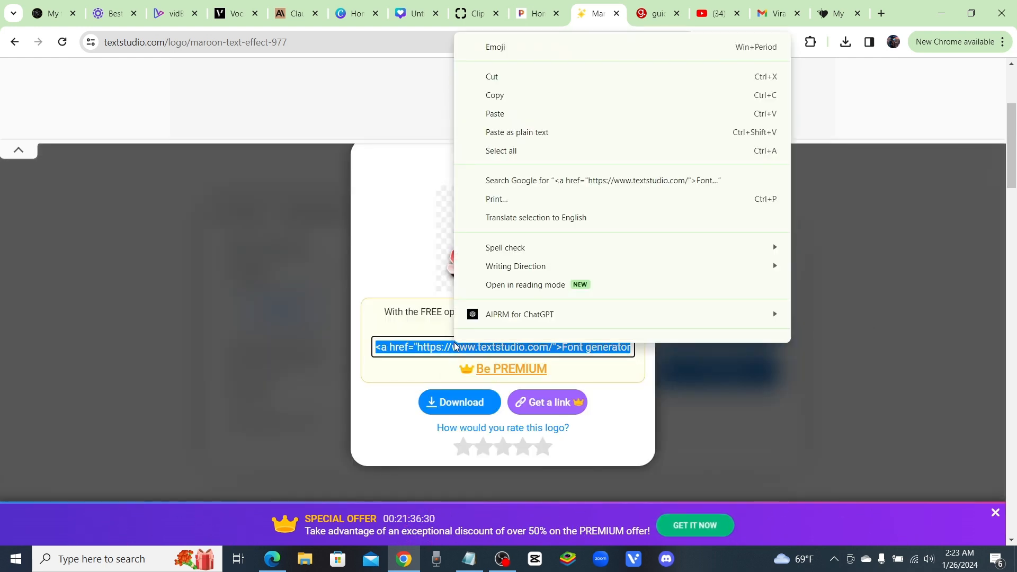
click(527, 107)
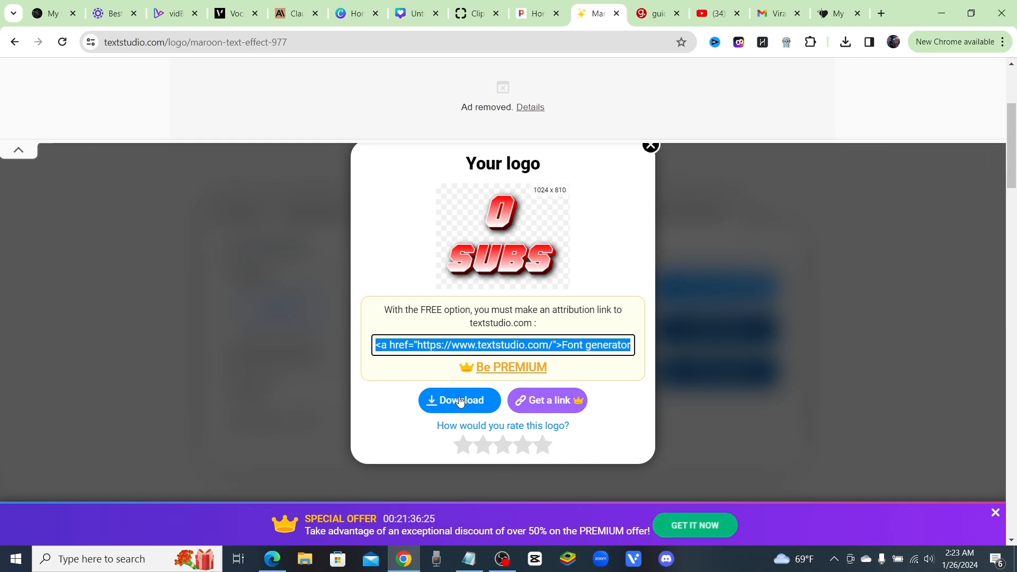
click(477, 407)
- Switch to the Canva thumbnail design and upload the downloaded 0 SUBS text image
click(419, 14)
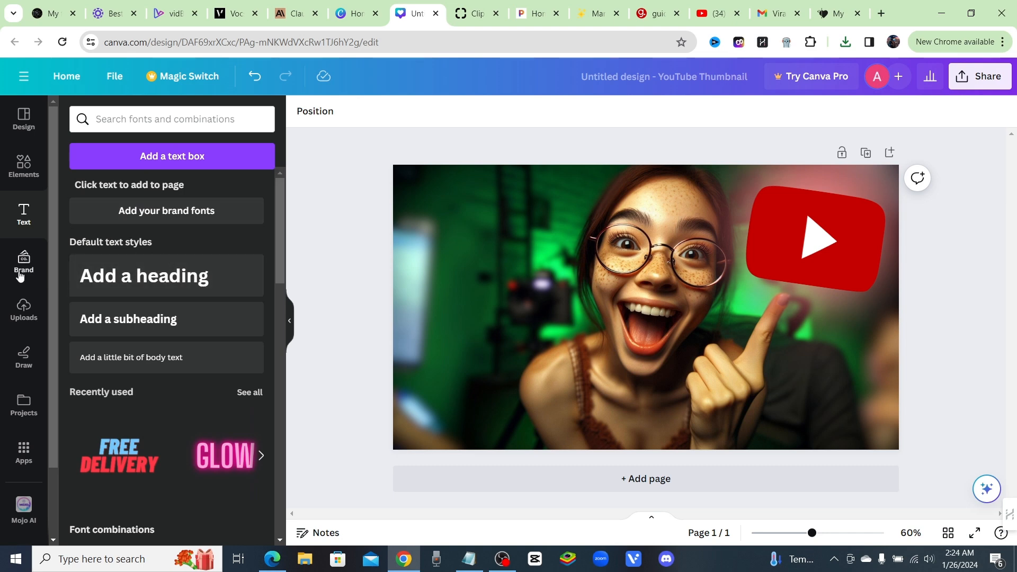
click(24, 311)
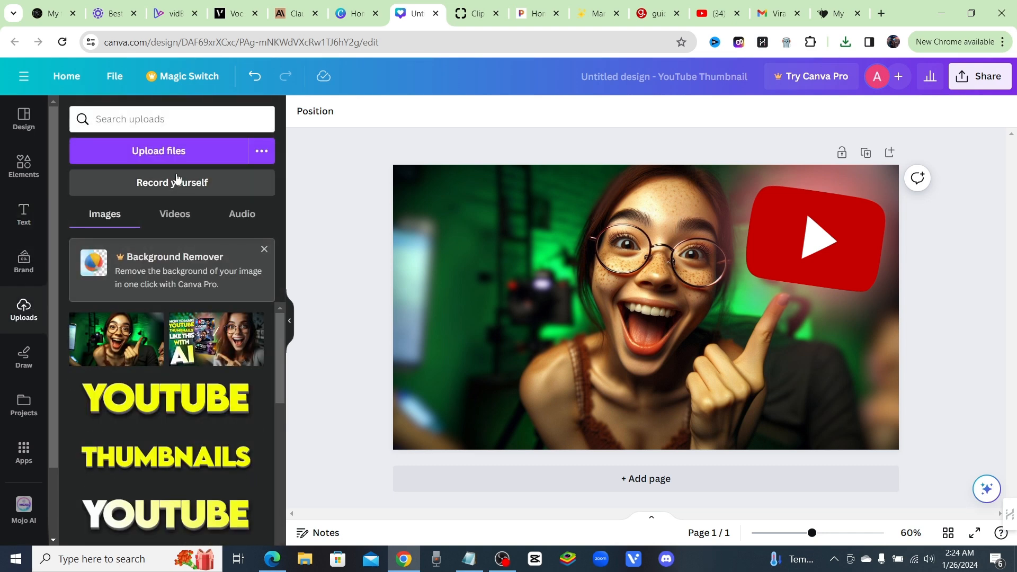
click(159, 154)
click(165, 111)
click(408, 297)
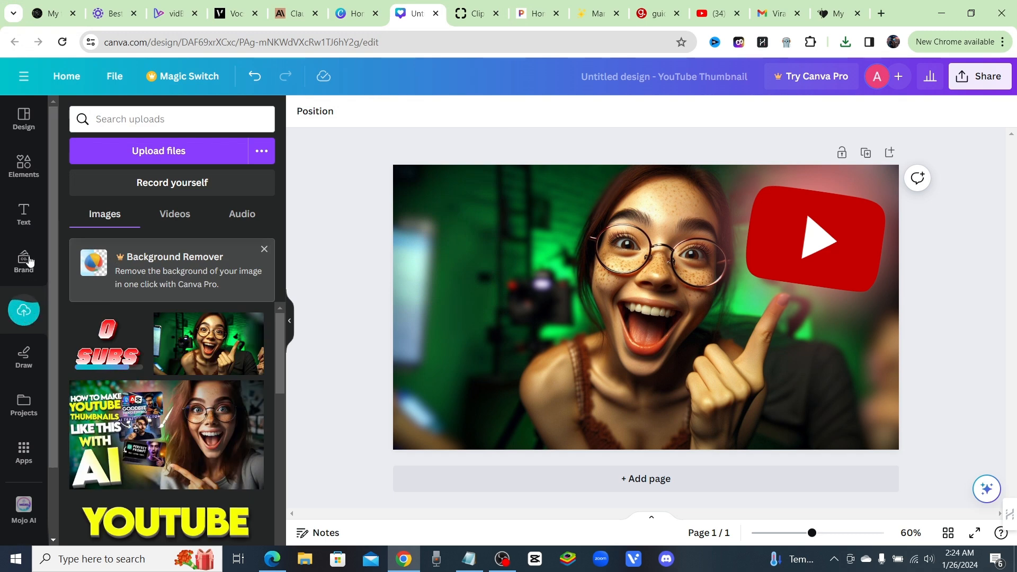
- Add the 0 SUBS image to the thumbnail, tilt it slightly counterclockwise, shrink it a little, and place it in the upper-left corner beside the woman's face
click(96, 361)
drag(674, 352, 528, 314)
drag(503, 387, 515, 392)
drag(629, 355, 609, 340)
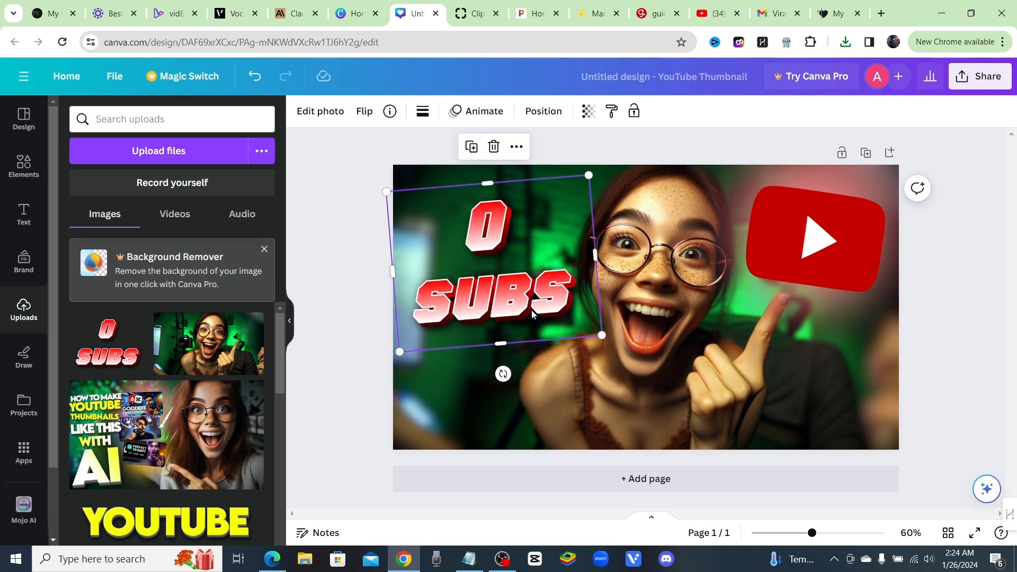
drag(529, 313, 512, 295)
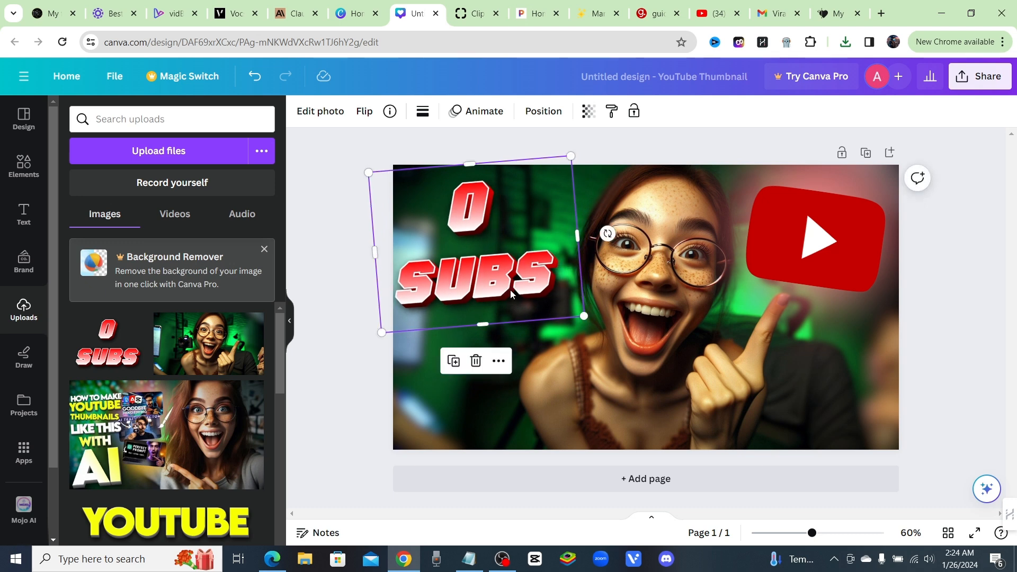